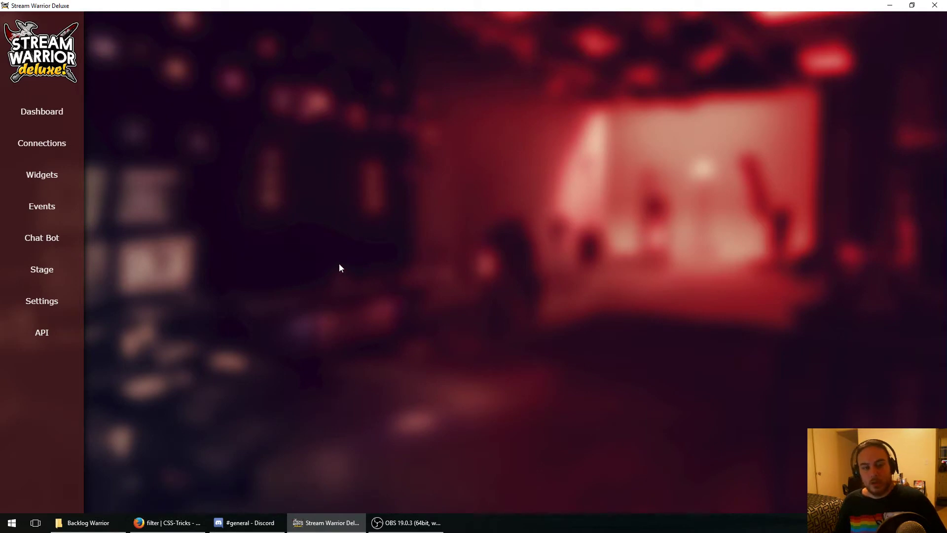
Step: Show the Widgets page listing installed widgets such as SW Classic Alert
left_click(50, 175)
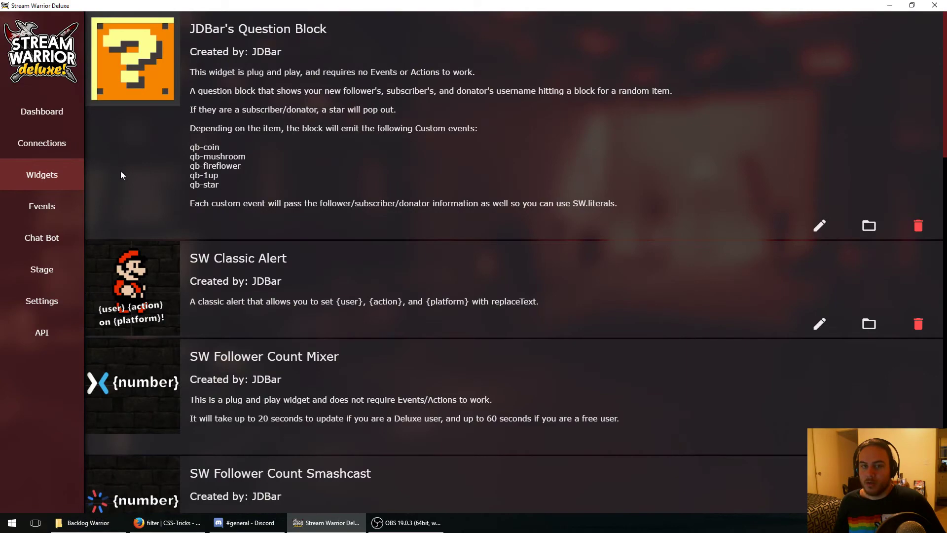
Step: Create widget 'My Overlay' (file my-overlay, description 'I made this!') and open its editor
scroll(495, 230, "down", 15)
scroll(648, 232, "down", 5)
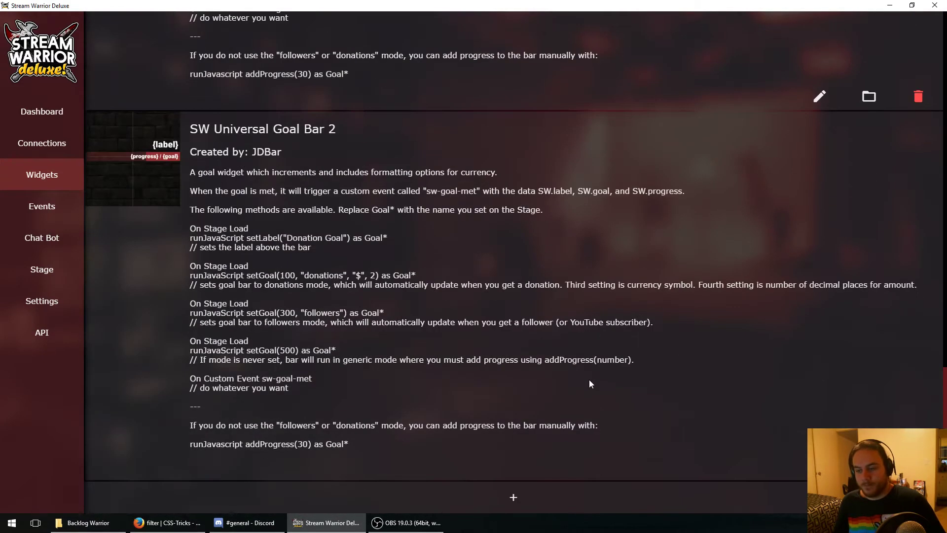
left_click(528, 501)
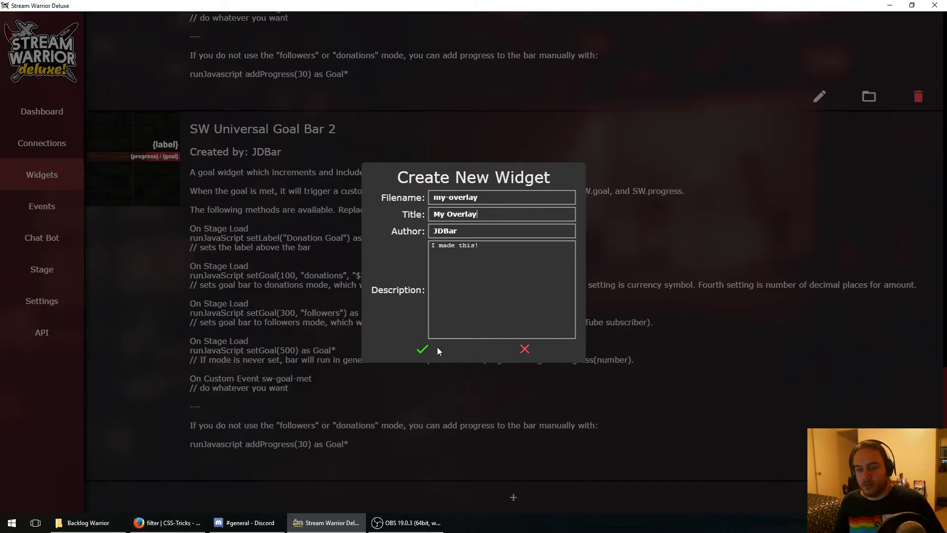
left_click(423, 349)
left_click_drag(945, 419, 945, 57)
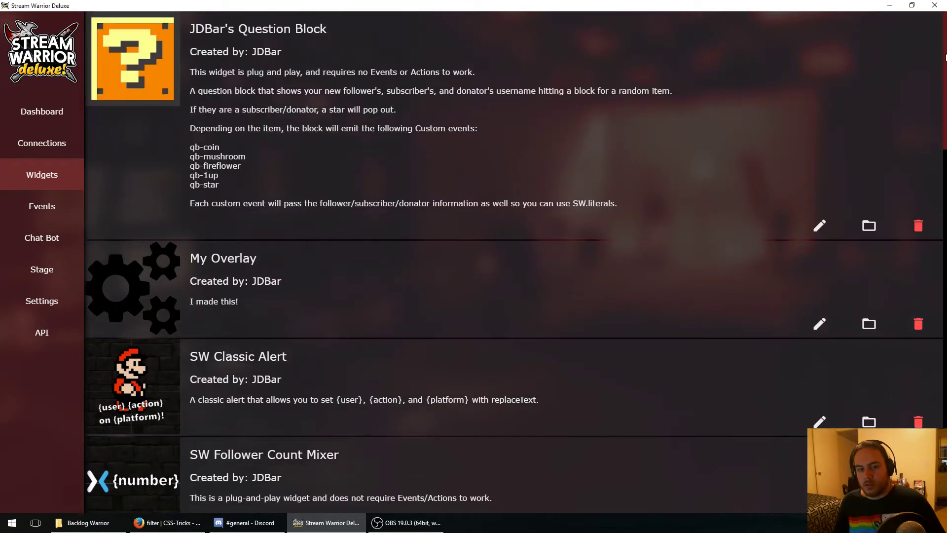
left_click(819, 326)
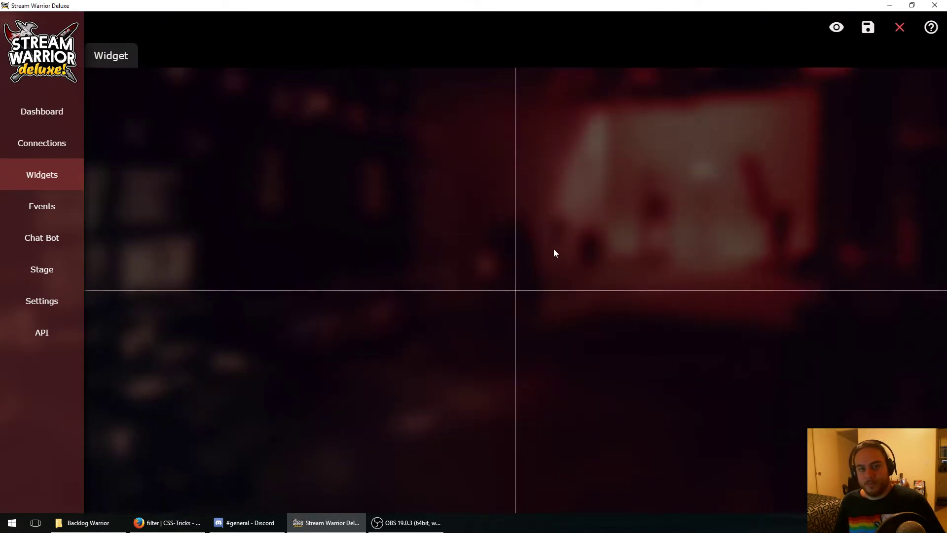
Step: Set the widget's size to 1920×1080 with overflow hidden
left_click(136, 59)
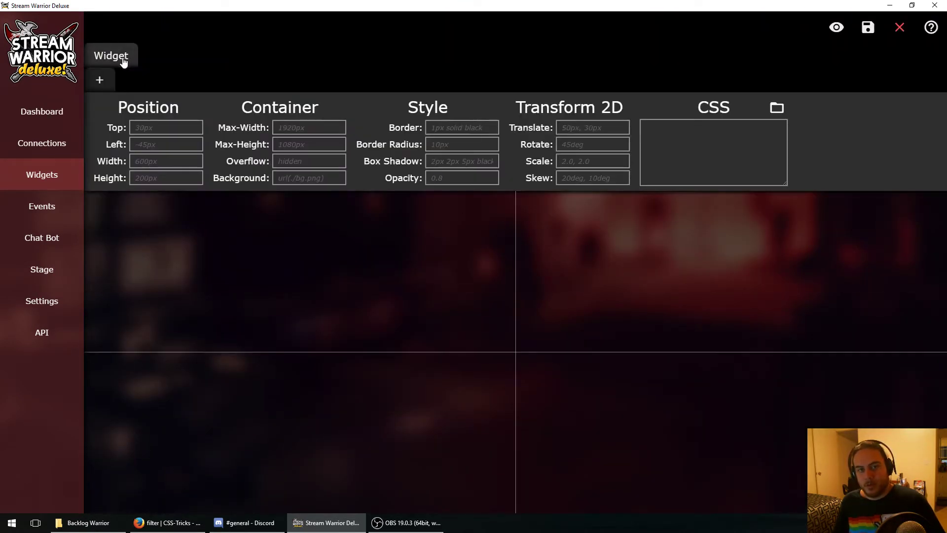
left_click(137, 159)
type("1920")
key("Tab")
type("1080")
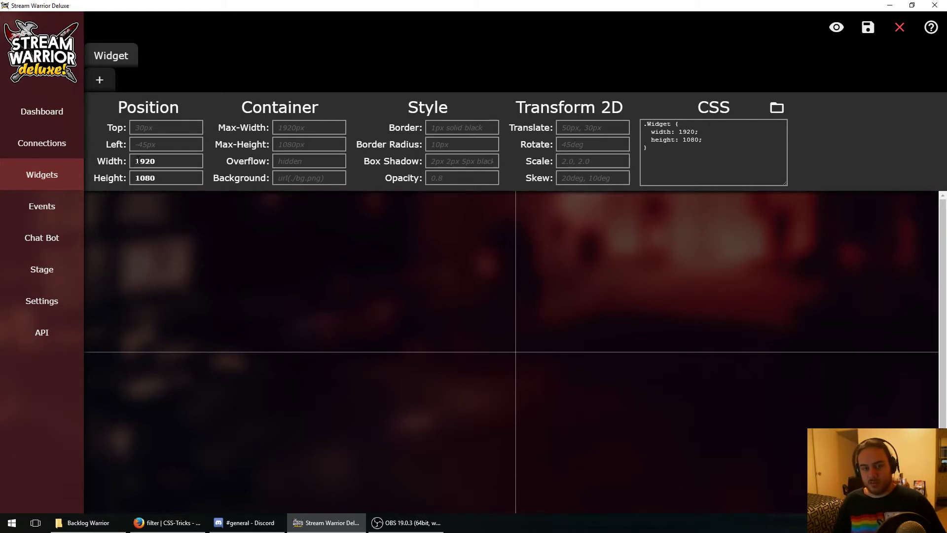
left_click(318, 159)
type("hidden")
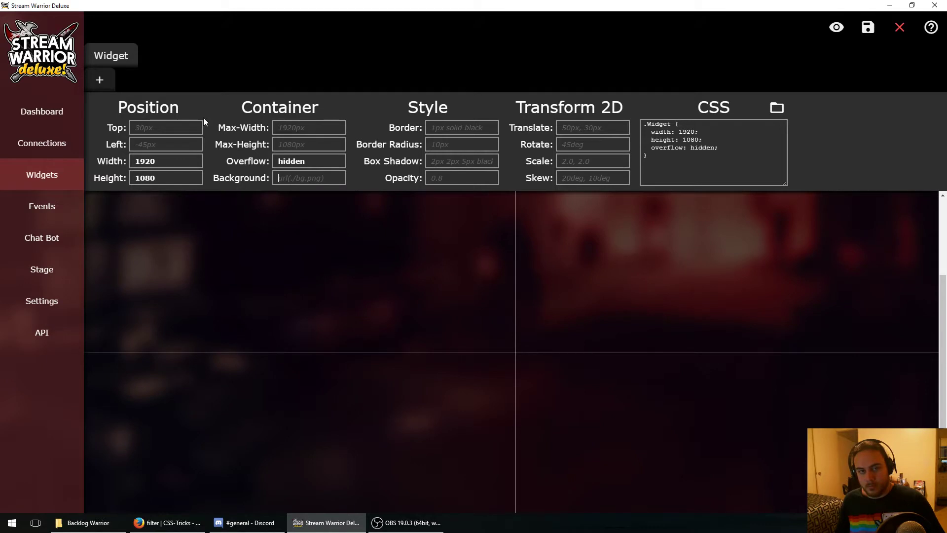
Step: Add a new image element named Bricks to the widget
left_click(100, 80)
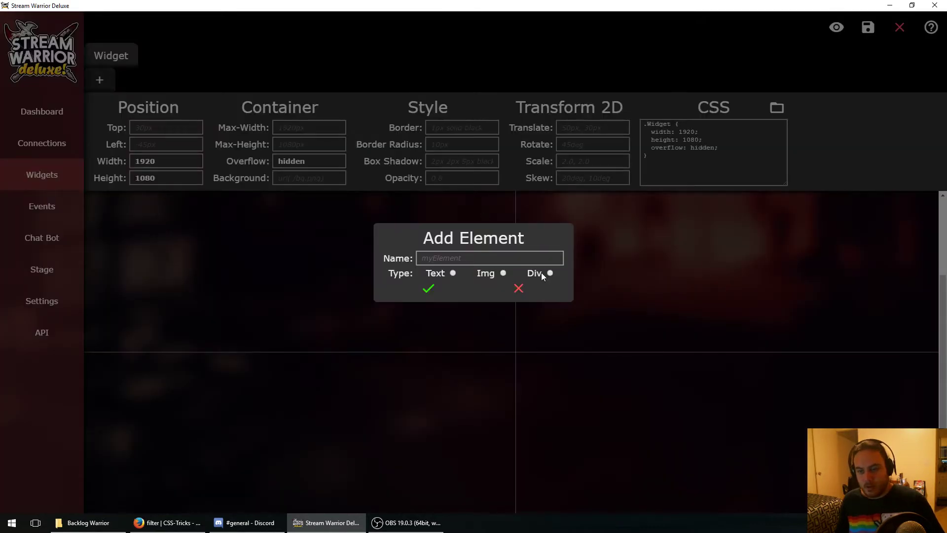
type("Bricks")
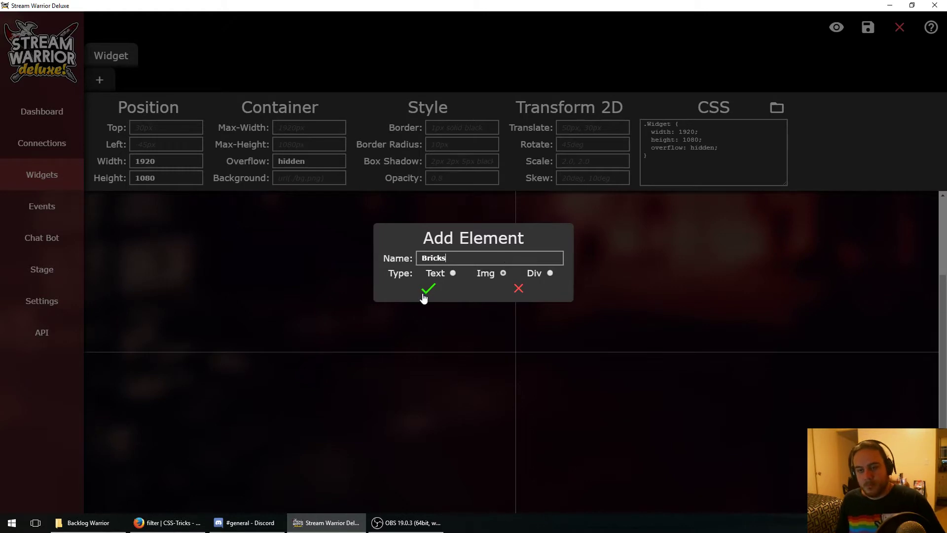
left_click(428, 288)
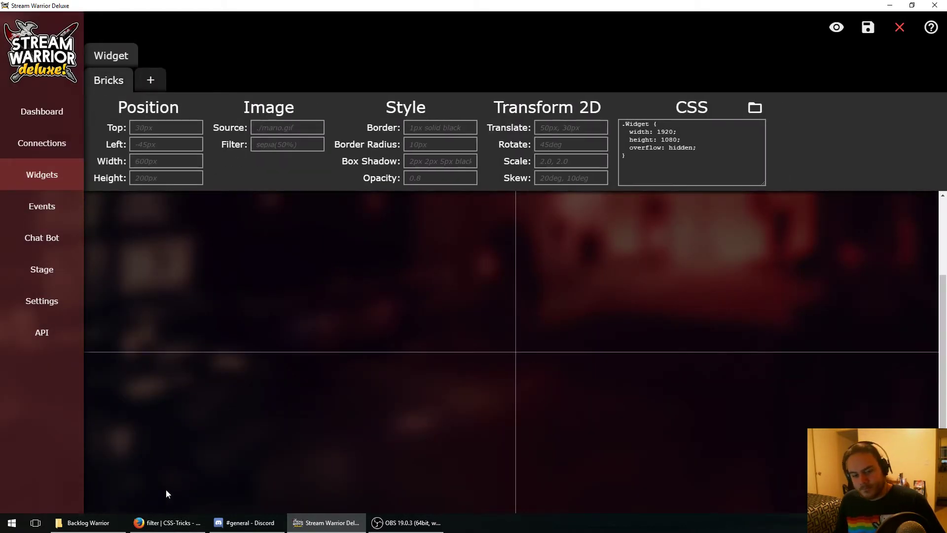
left_click(85, 522)
double_click(739, 180)
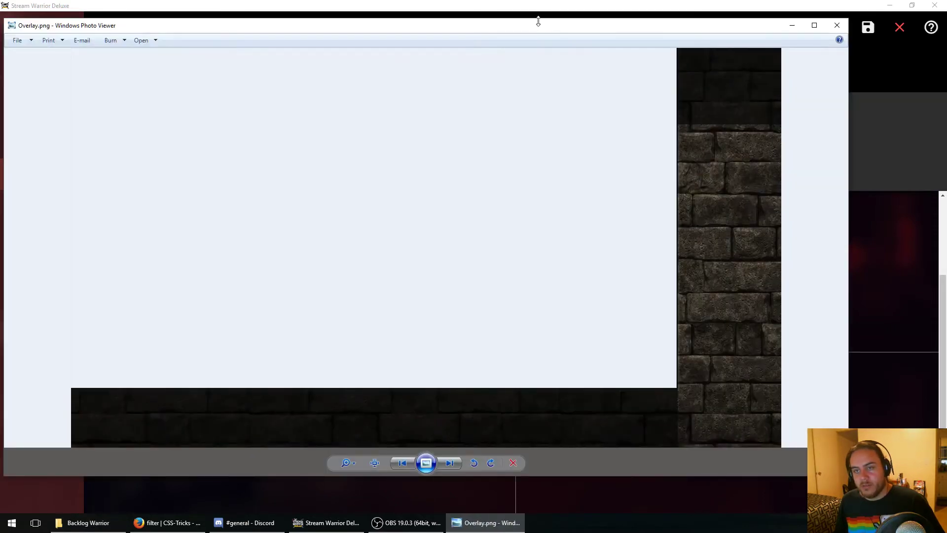
left_click_drag(531, 28, 477, 21)
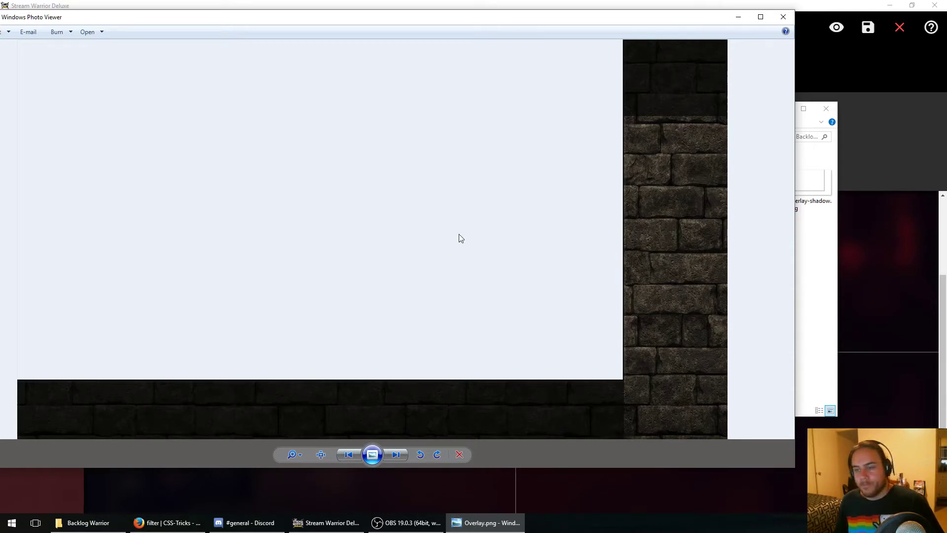
left_click(784, 18)
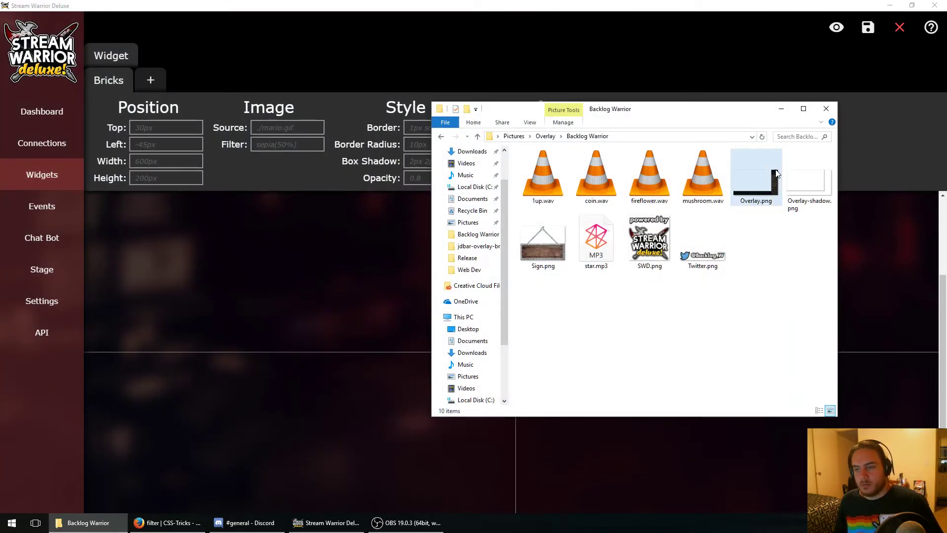
Step: Copy Overlay.png into the widget's my-overlay folder via File Explorer
left_click(744, 172)
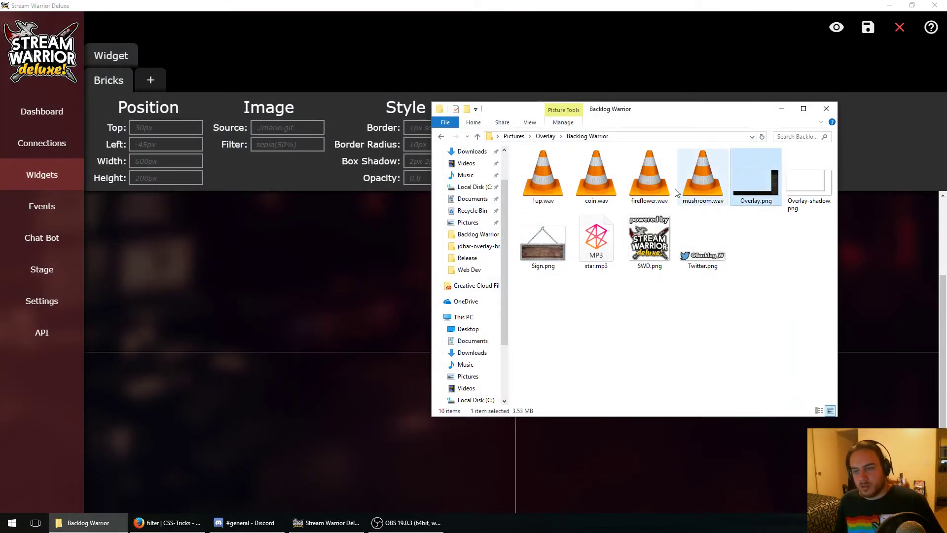
left_click(386, 161)
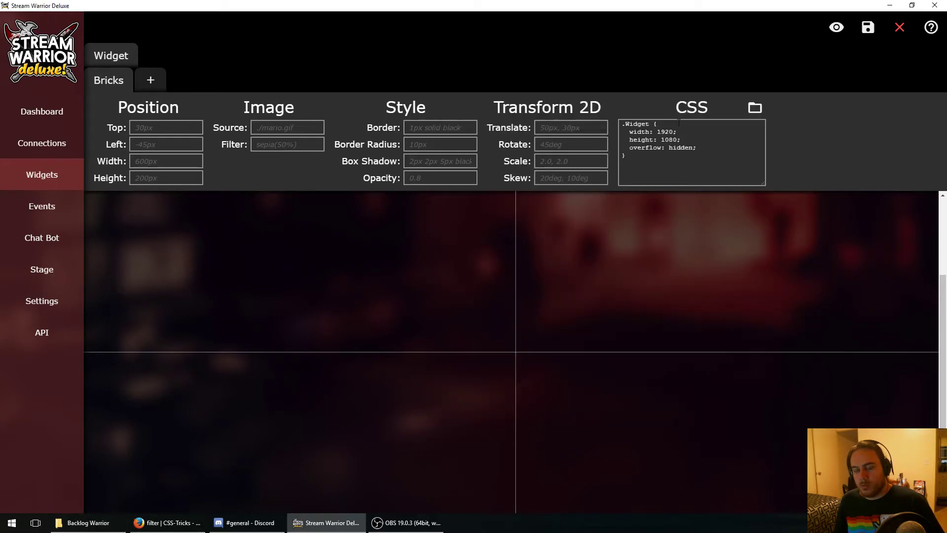
left_click(754, 109)
left_click_drag(529, 155, 488, 110)
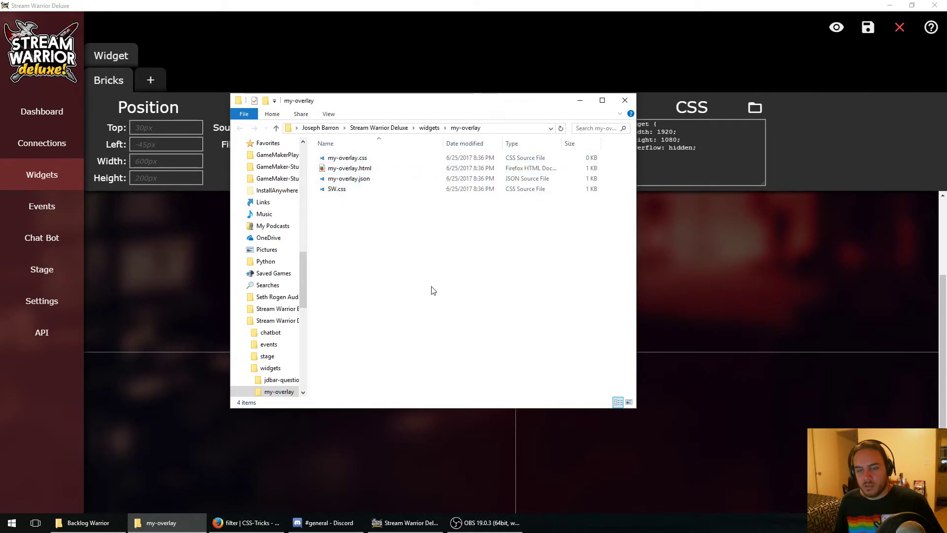
right_click(407, 250)
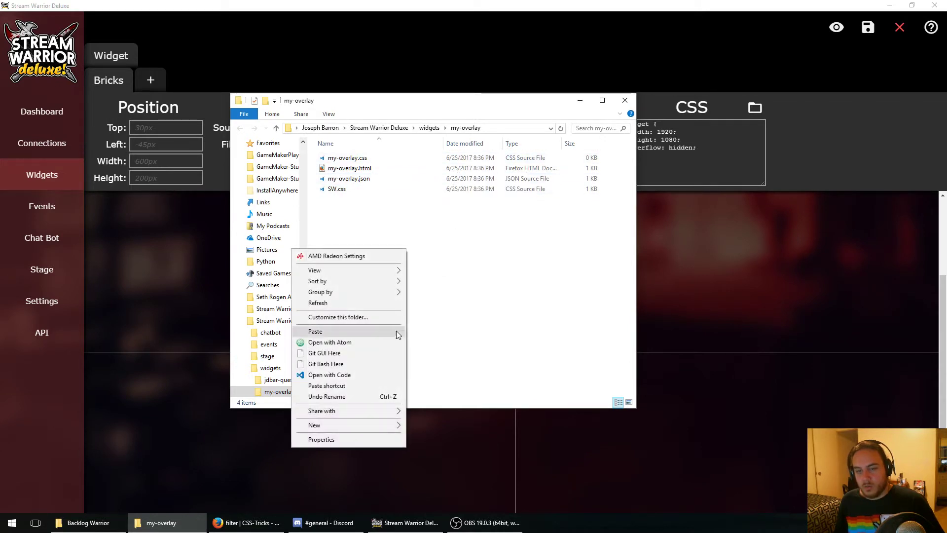
left_click(371, 329)
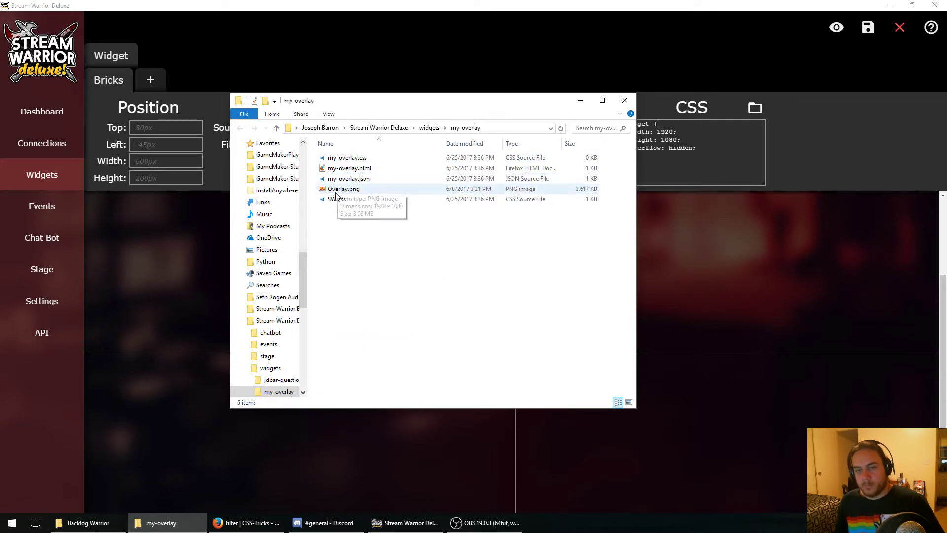
left_click(225, 148)
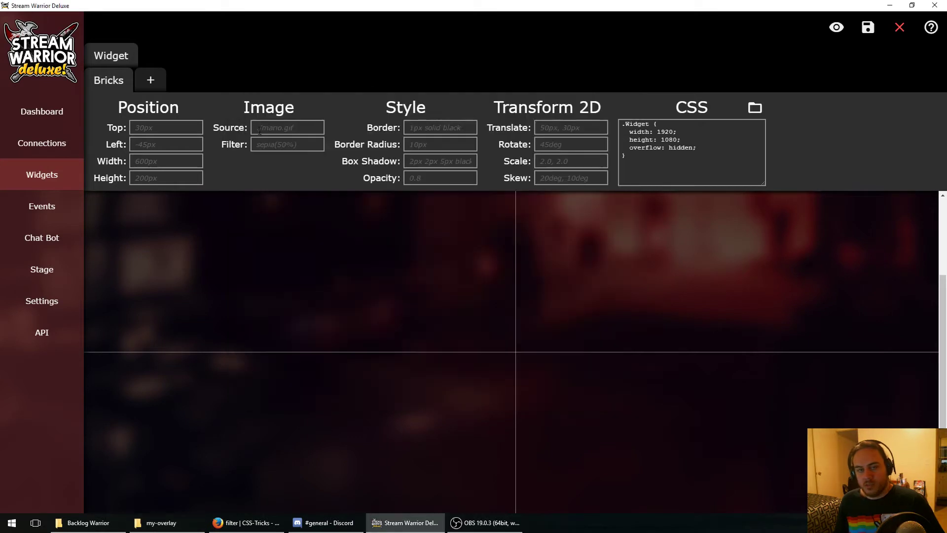
Step: Set the Bricks element's image source to Overlay.png
left_click(292, 128)
type("Overlay.png")
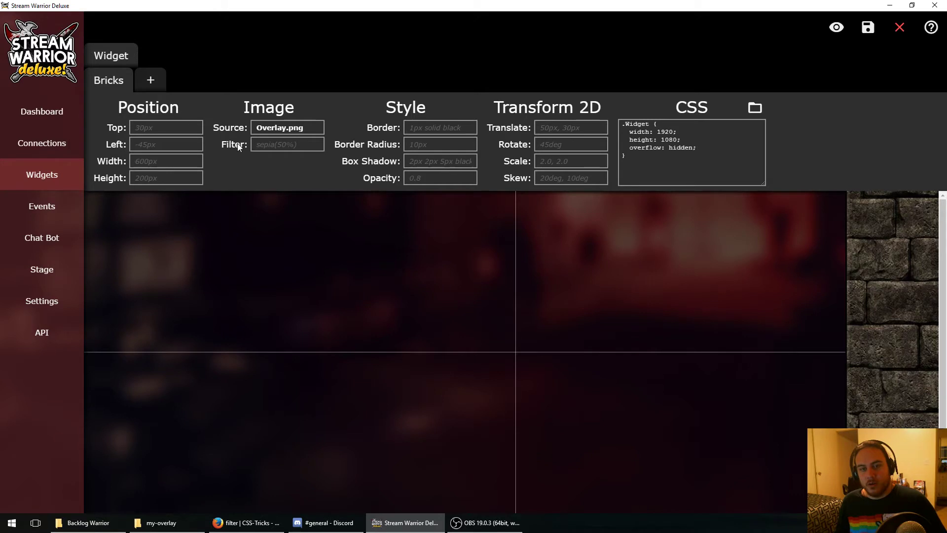
left_click(267, 145)
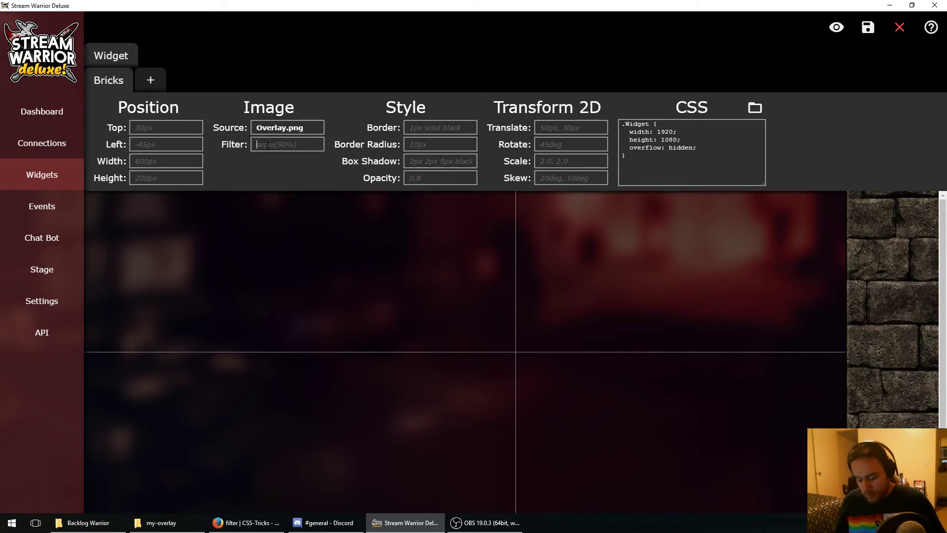
left_click(247, 523)
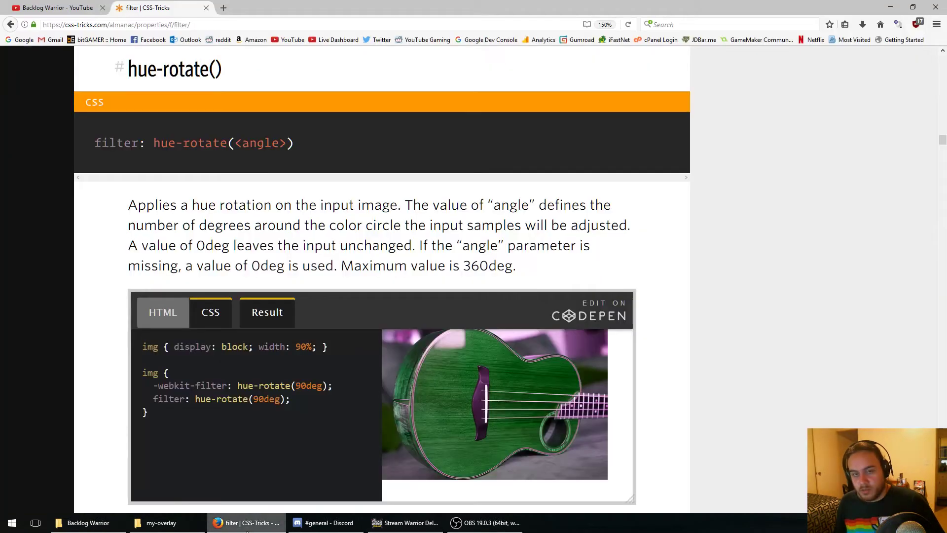
left_click_drag(129, 69, 217, 67)
left_click(218, 66)
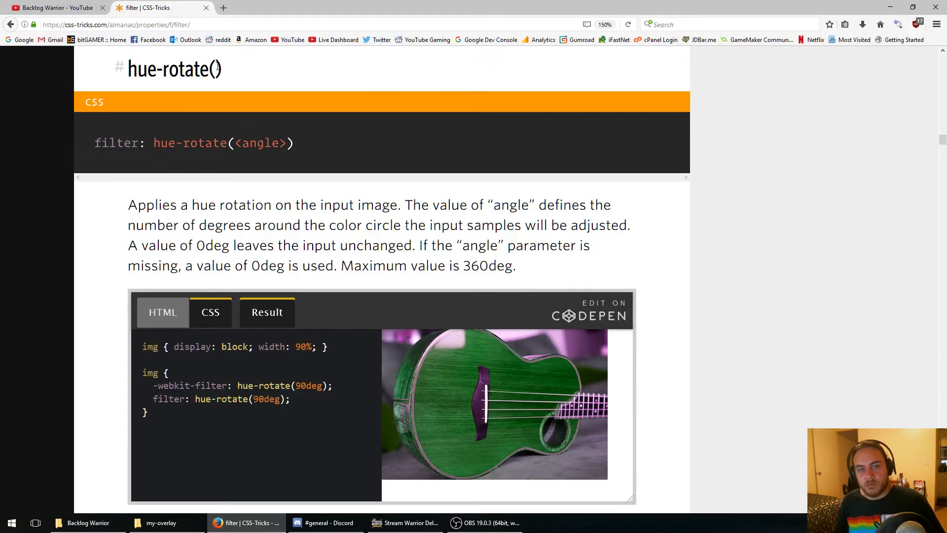
left_click_drag(241, 143, 282, 142)
left_click(279, 252)
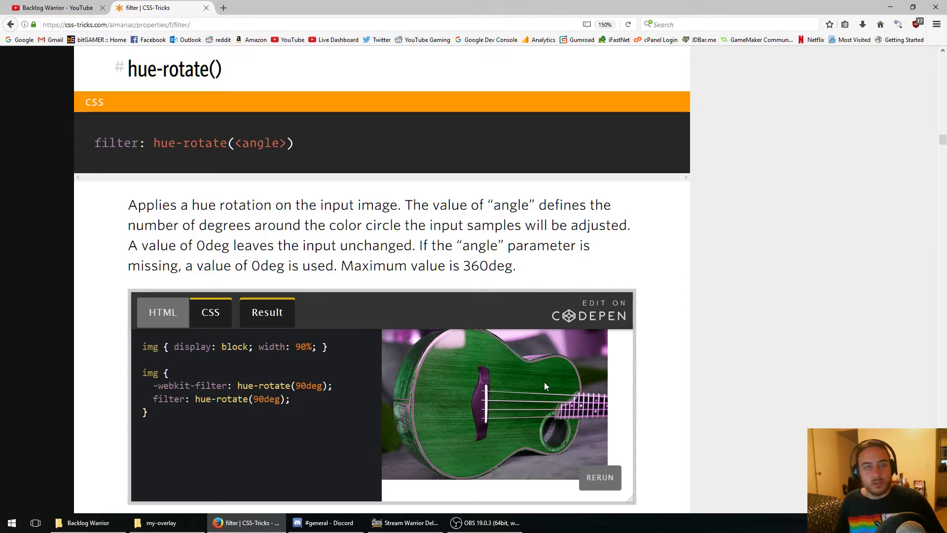
left_click(409, 525)
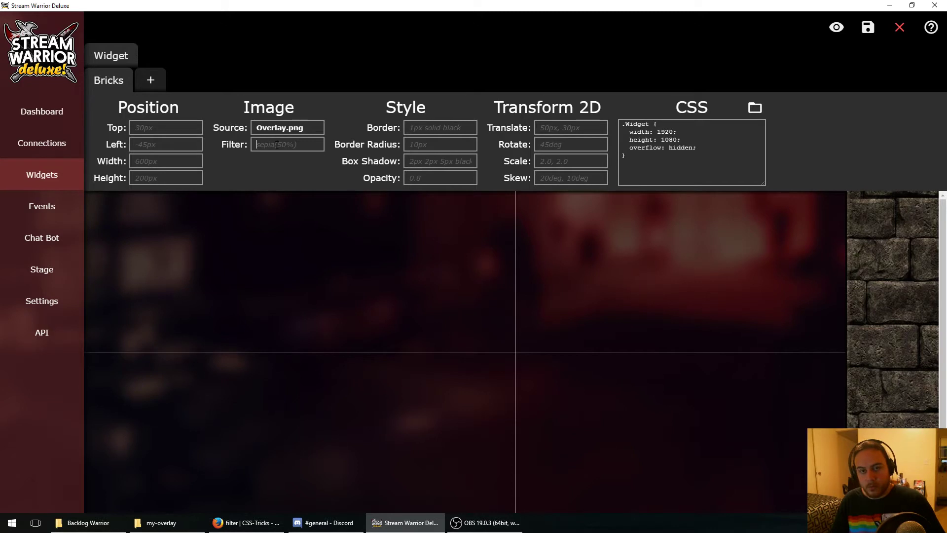
Step: Apply a hue-rotate filter to Bricks, adjusting it from 90deg up to 270deg
type("hue-rotate(90deg)")
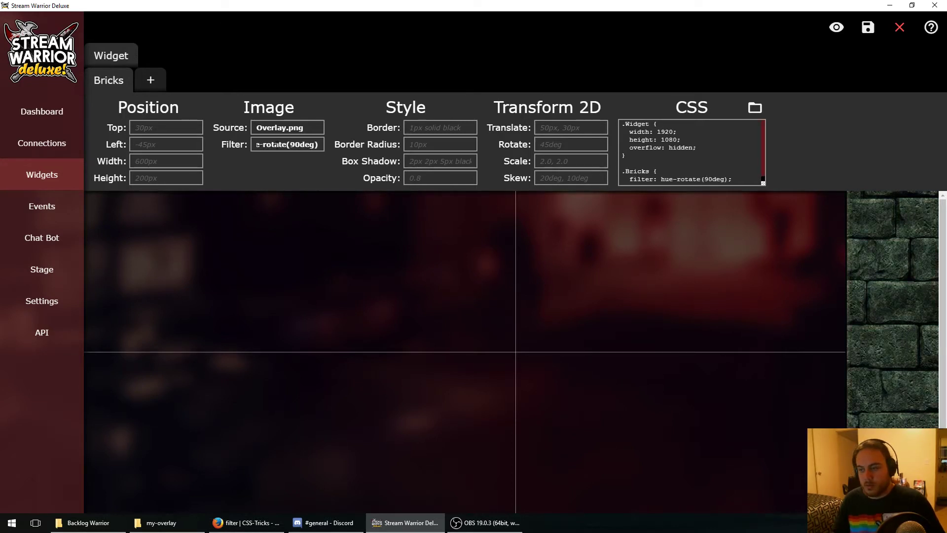
left_click(771, 316)
scroll(771, 316, "down", 3)
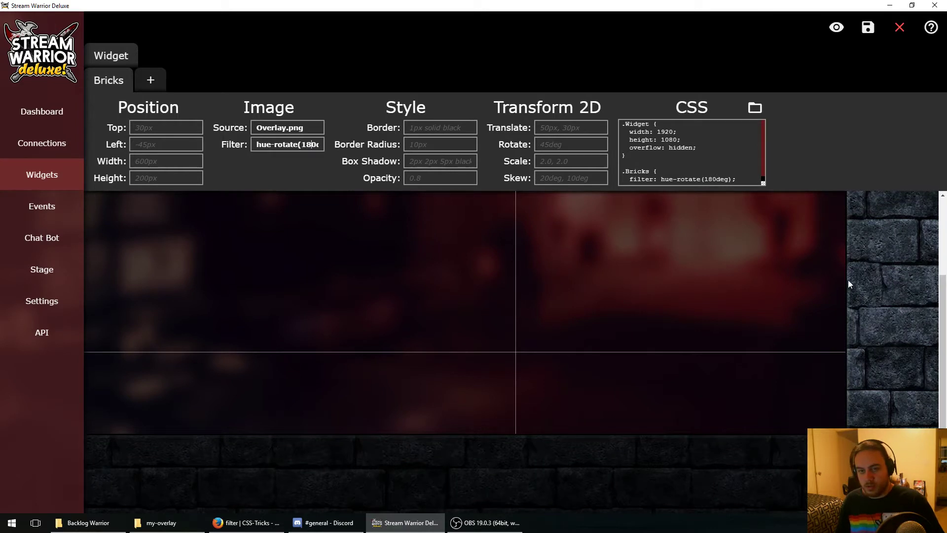
key("shift+Left")
key("shift+Left")
key("shift+Left")
type("270")
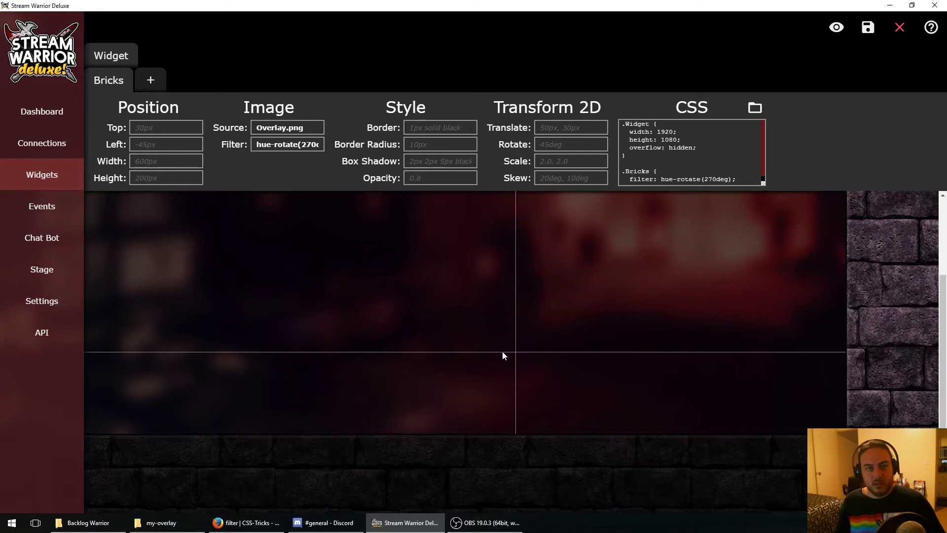
scroll(697, 164, "down", 1)
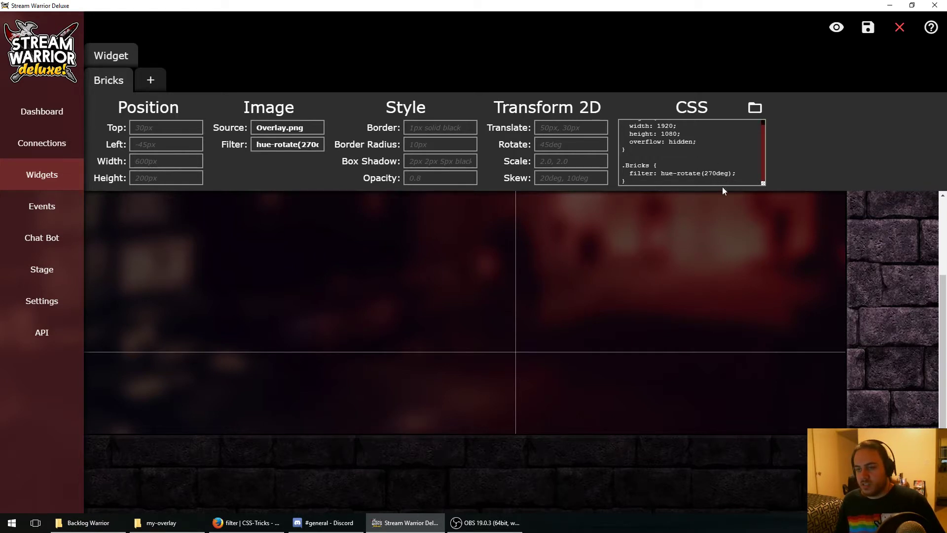
left_click_drag(678, 179, 621, 166)
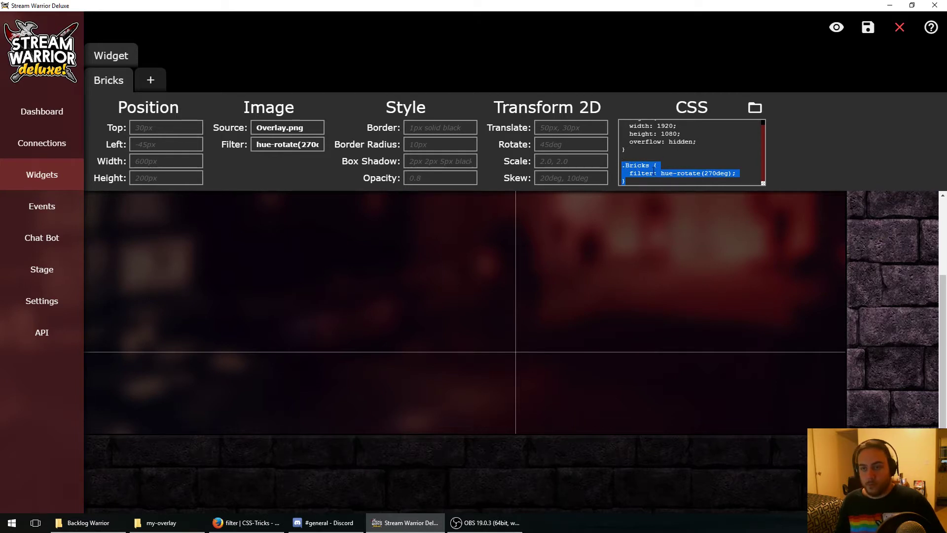
Step: Review the .Bricks filter rule in the CSS, then clear the hue-rotate(270deg) filter value
left_click(633, 160)
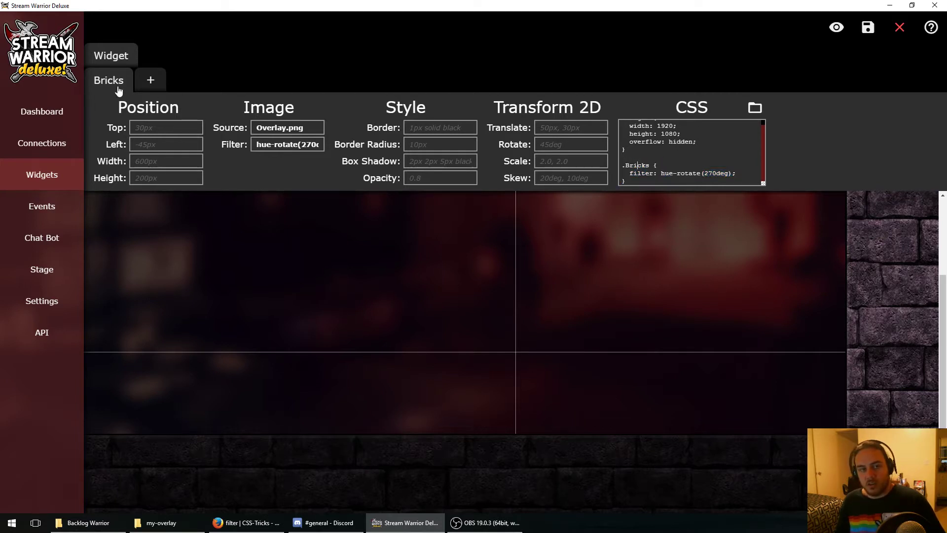
mouse_move(630, 173)
left_mouse_down()
mouse_move(737, 173)
mouse_move(620, 166)
left_mouse_up()
left_click(696, 182)
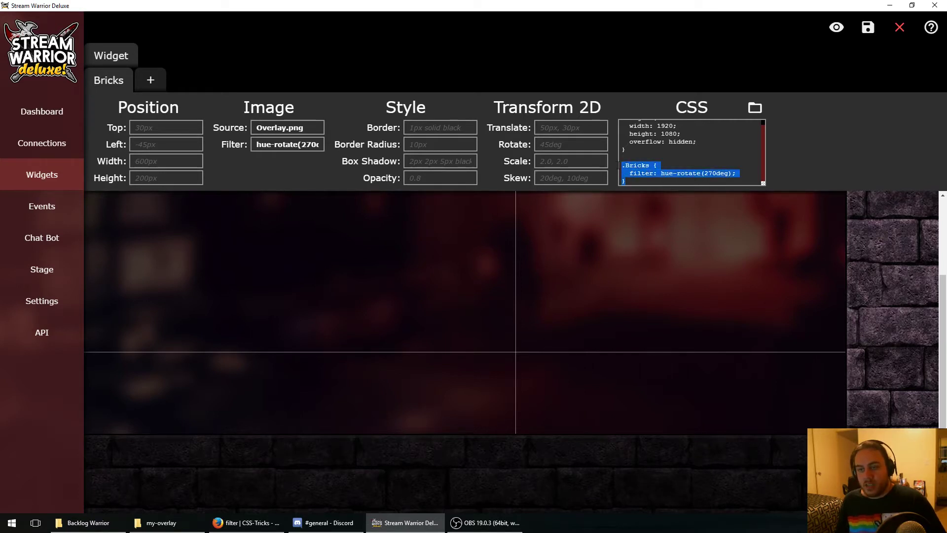
left_click(653, 179)
left_click_drag(740, 170, 634, 173)
left_click(634, 173)
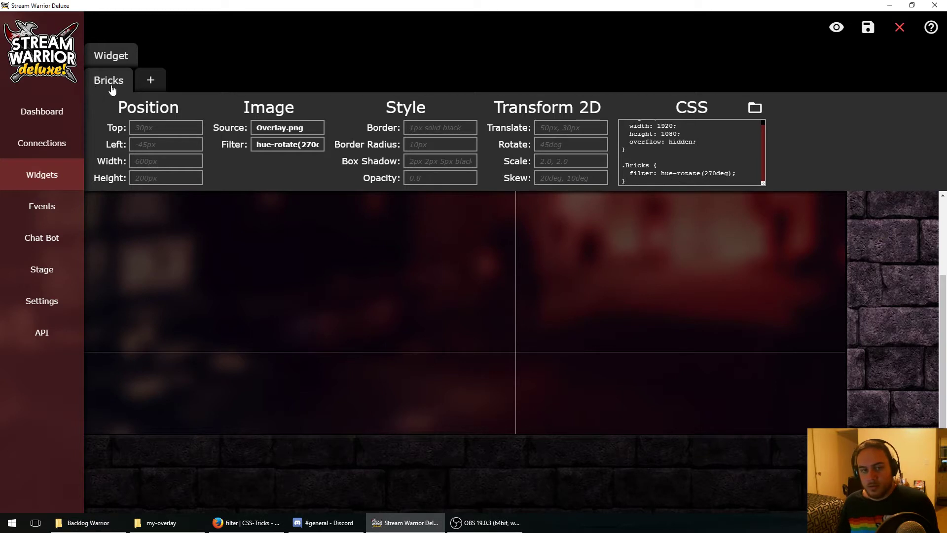
triple_click(313, 145)
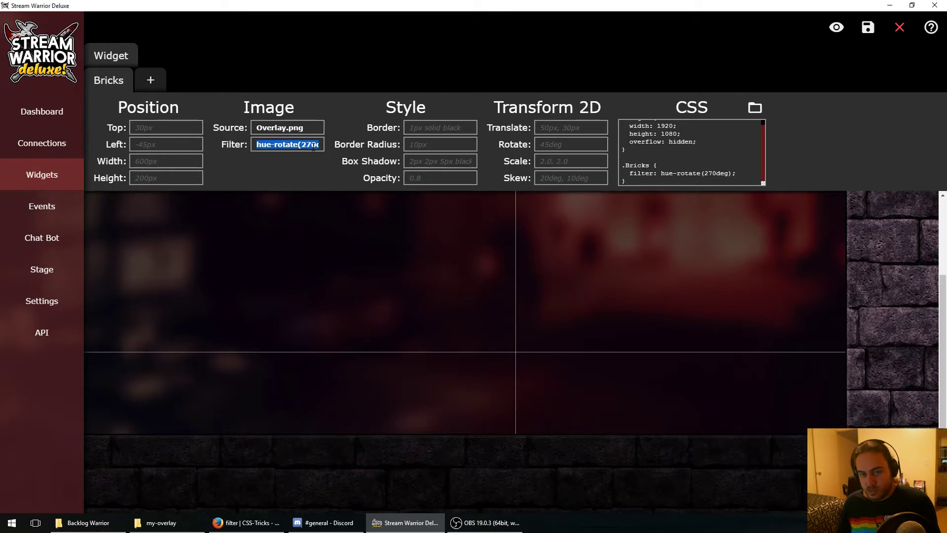
key("BackSpace")
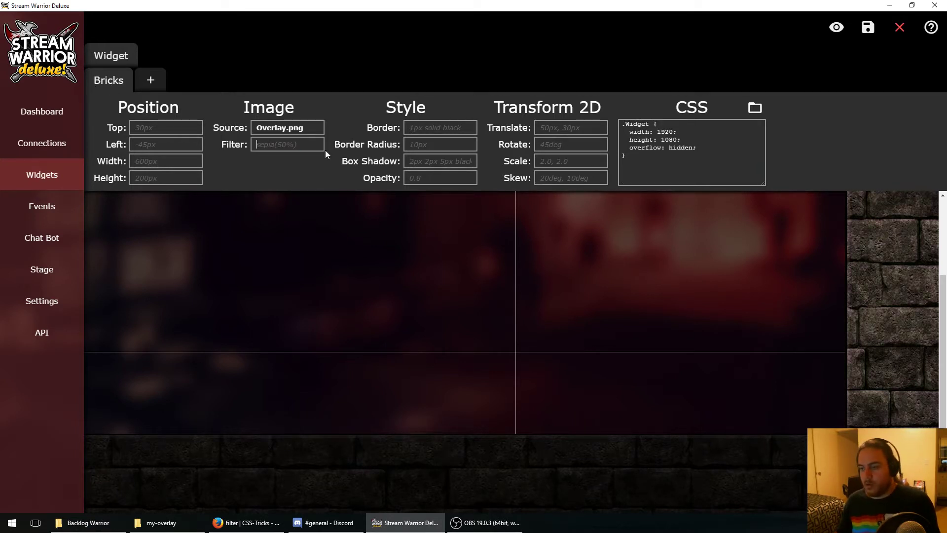
Step: Save My Overlay over the existing my-overlay files, then start a new Stage element
left_click(868, 28)
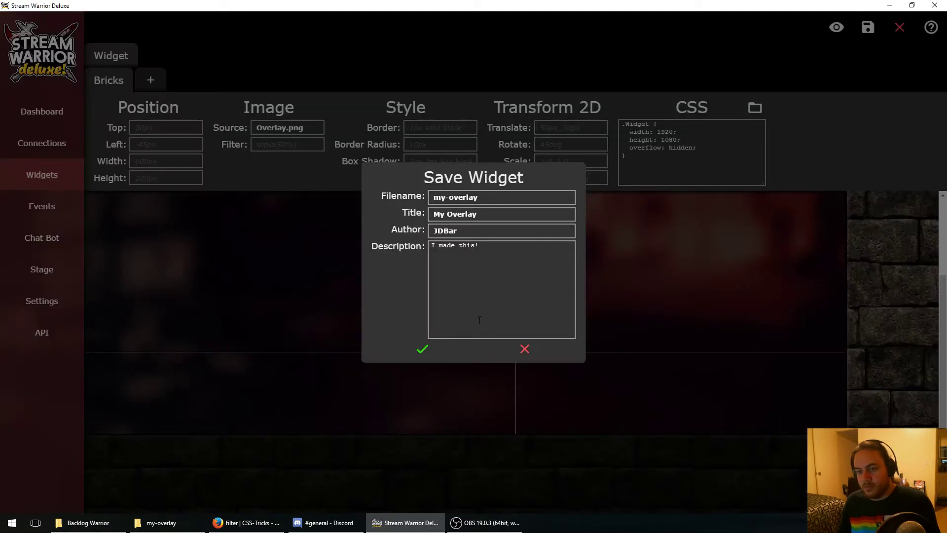
left_click(422, 348)
left_click(513, 257)
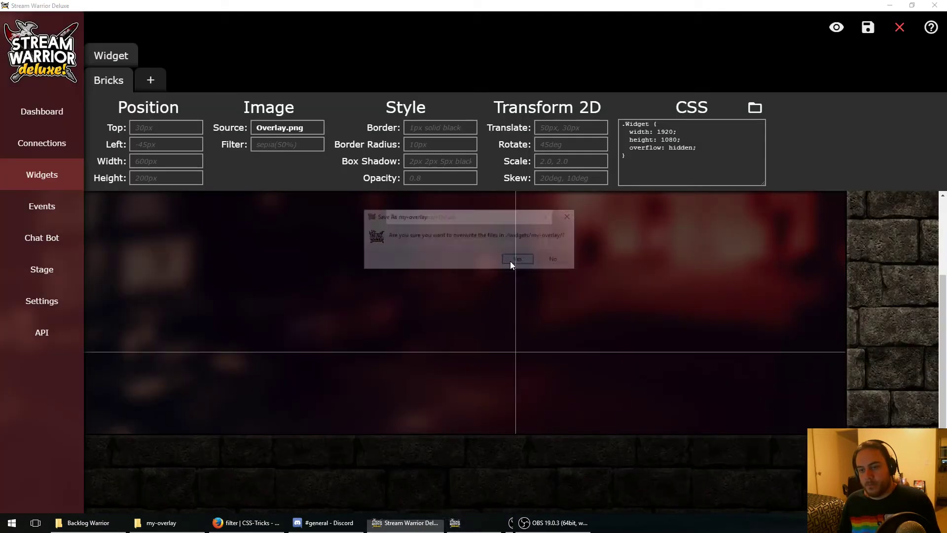
left_click(536, 260)
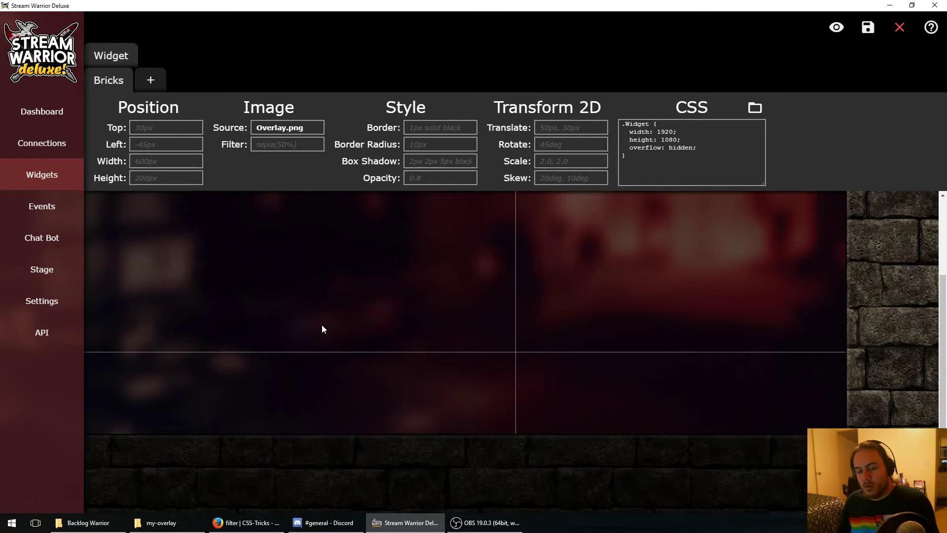
left_click(57, 279)
left_click(101, 79)
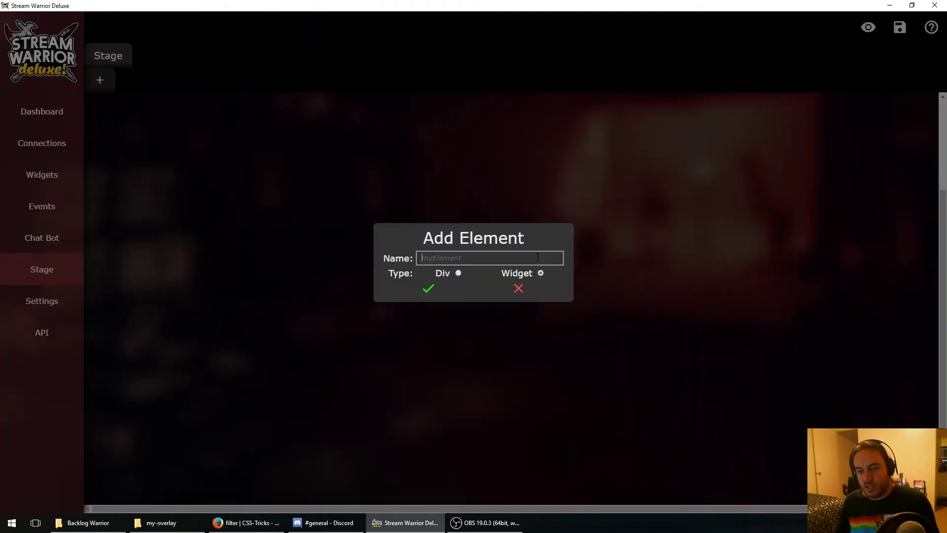
Step: Create a Background stage element using the My Overlay widget, sized 1920×1080
type("Background")
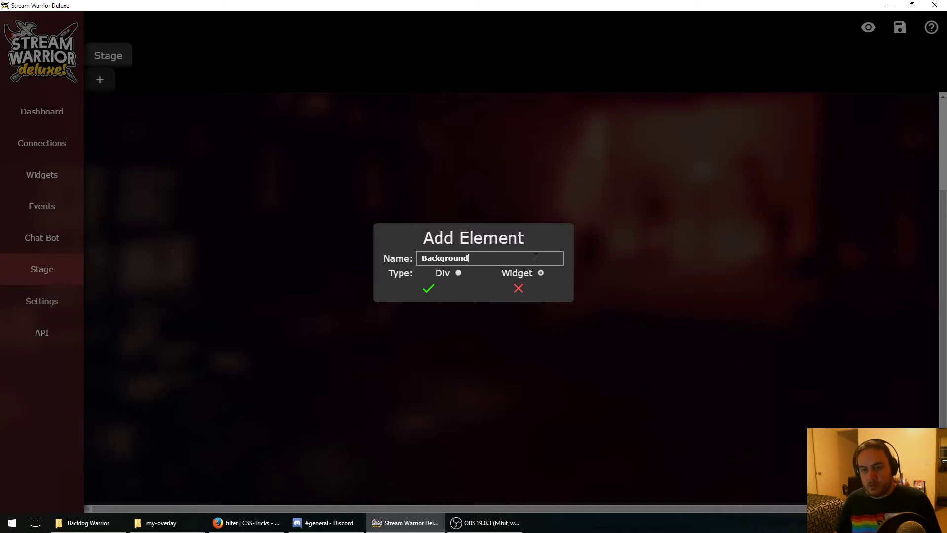
left_click(428, 288)
left_click(123, 85)
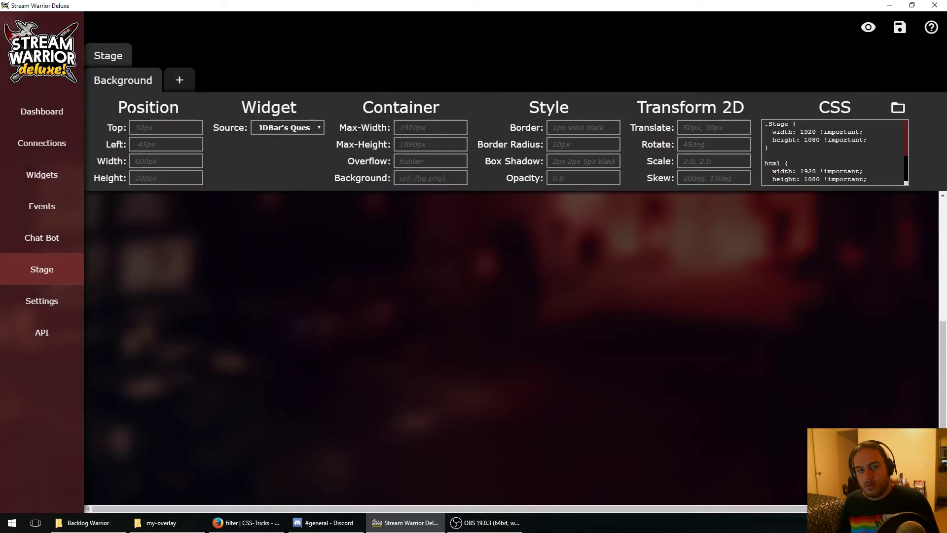
left_click(287, 128)
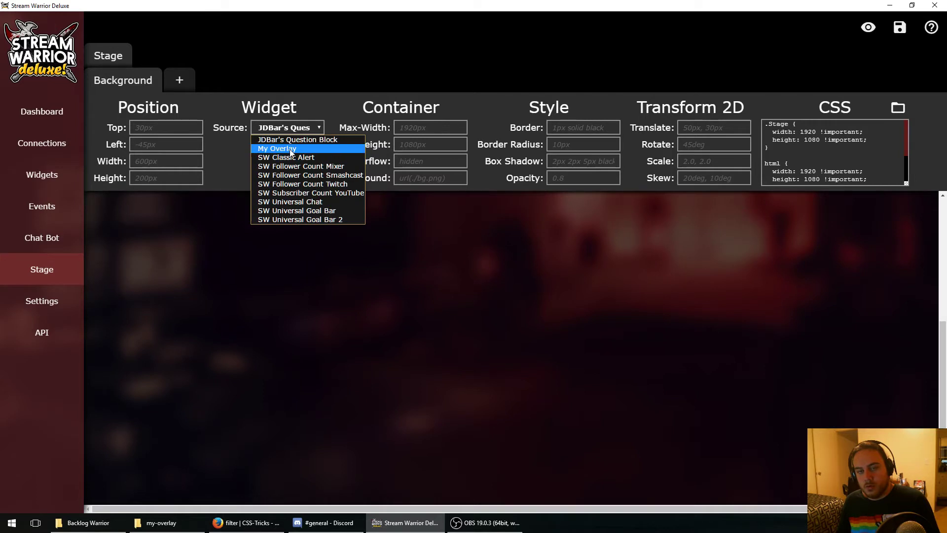
left_click(291, 148)
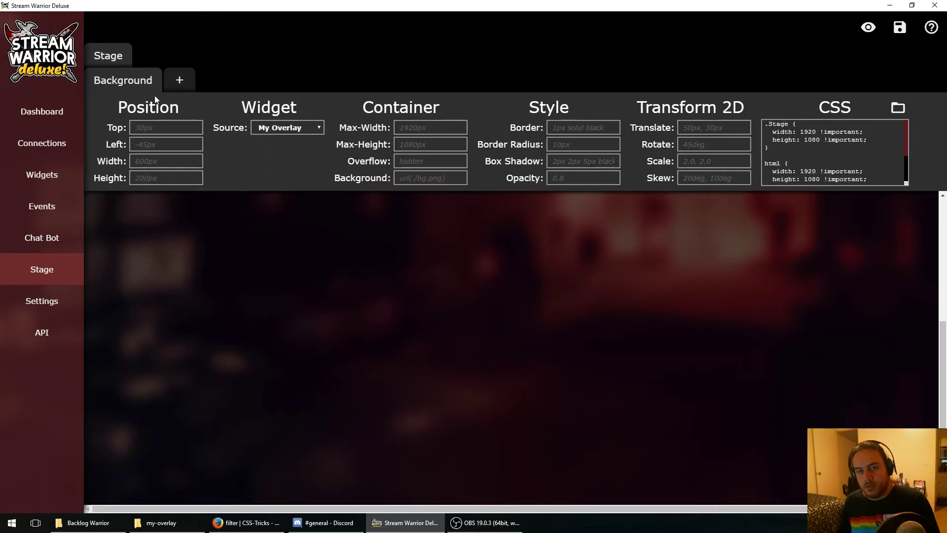
left_click(107, 55)
left_click(132, 79)
left_click(150, 161)
type("1920")
key("Tab")
type("1080")
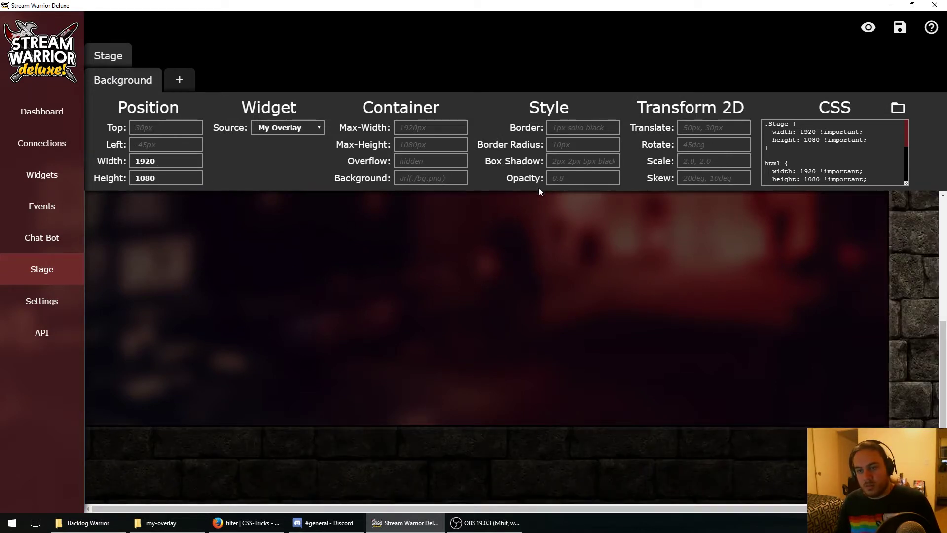
type("0")
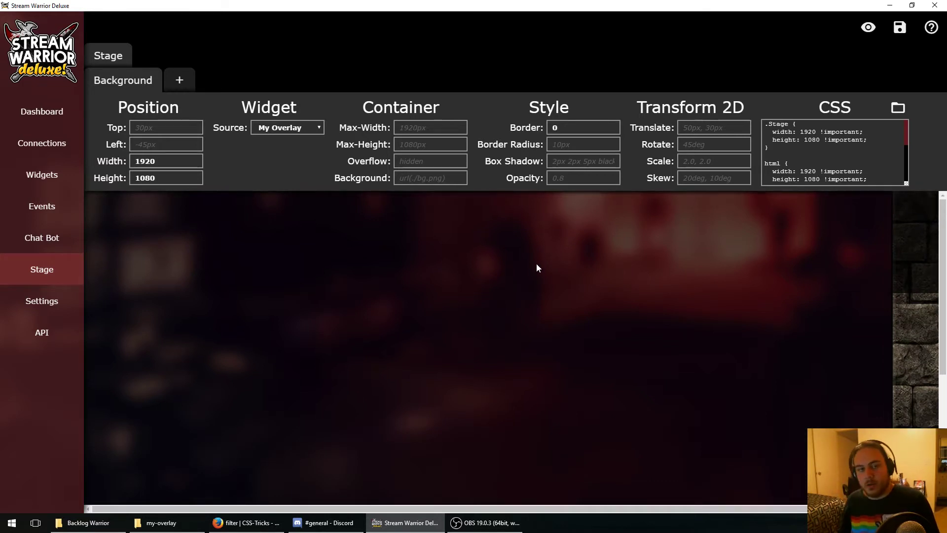
Step: Save the stage and copy its URL from the Dashboard
left_click(904, 33)
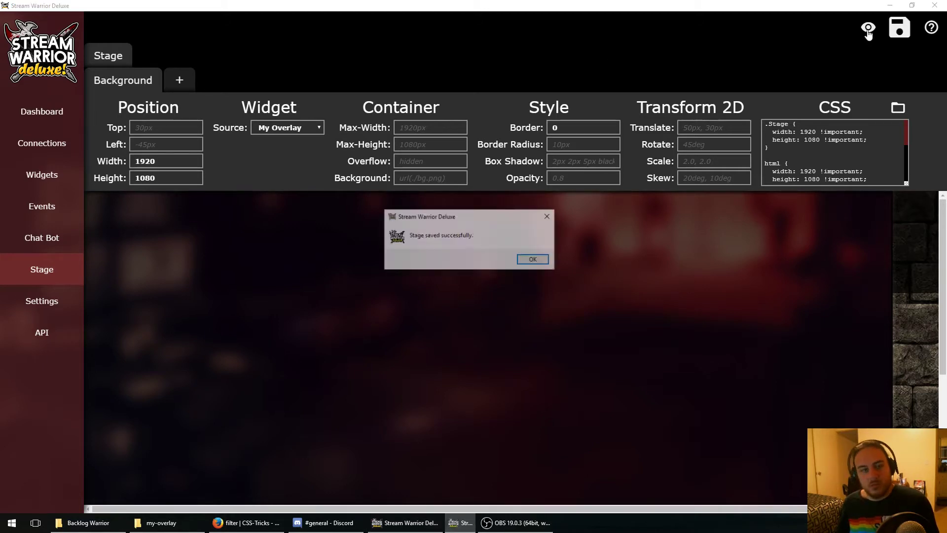
left_click(542, 257)
left_click(26, 116)
triple_click(187, 45)
left_click(59, 120)
left_click(486, 522)
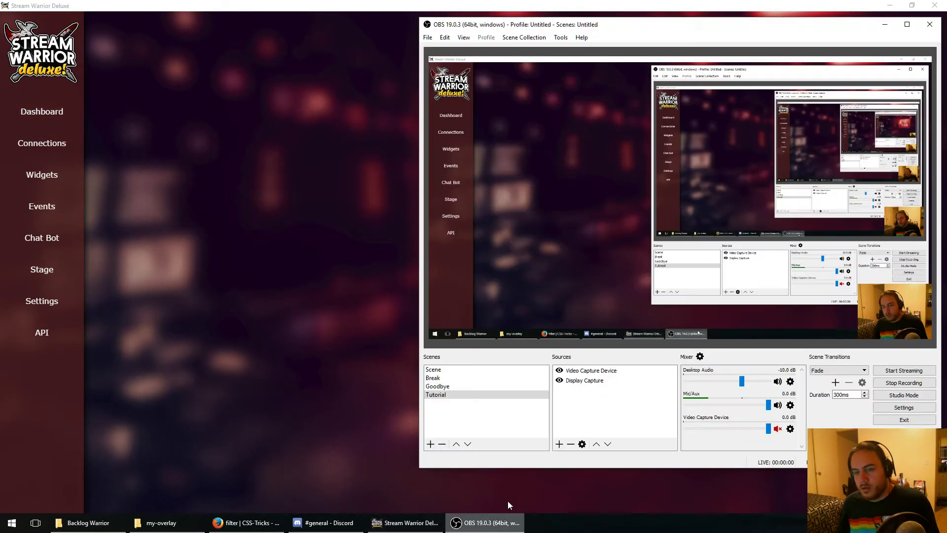
Step: Add an OBS BrowserSource with the pasted stage URL at 1920×1080
left_click(559, 444)
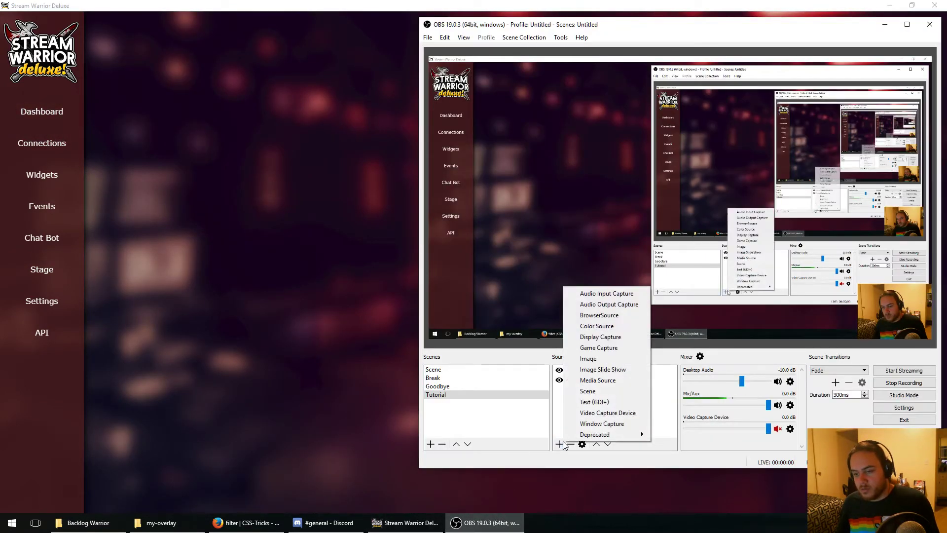
left_click(604, 316)
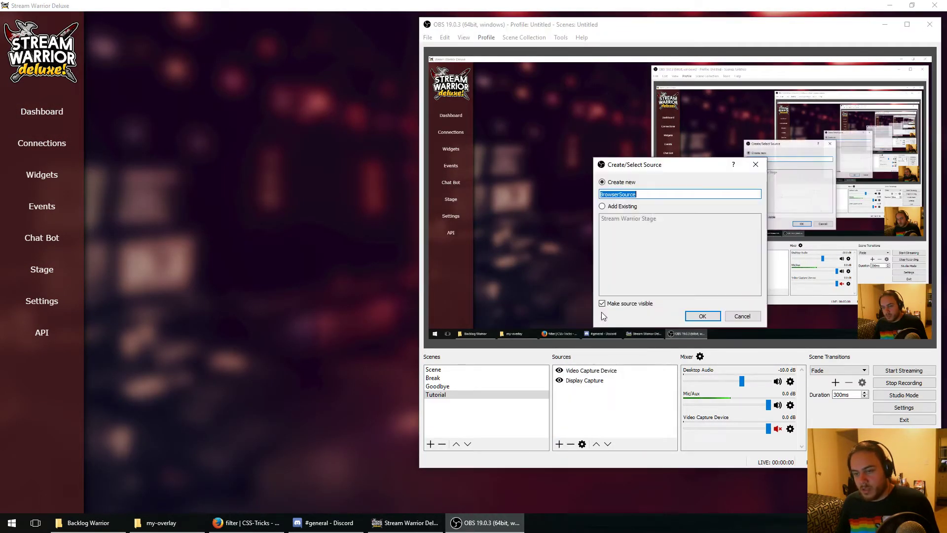
left_click(702, 316)
type("http://localhost:1337/#wylSrSgbpkjkUafGJCcwnaEF6WDfikRm")
left_click(557, 300)
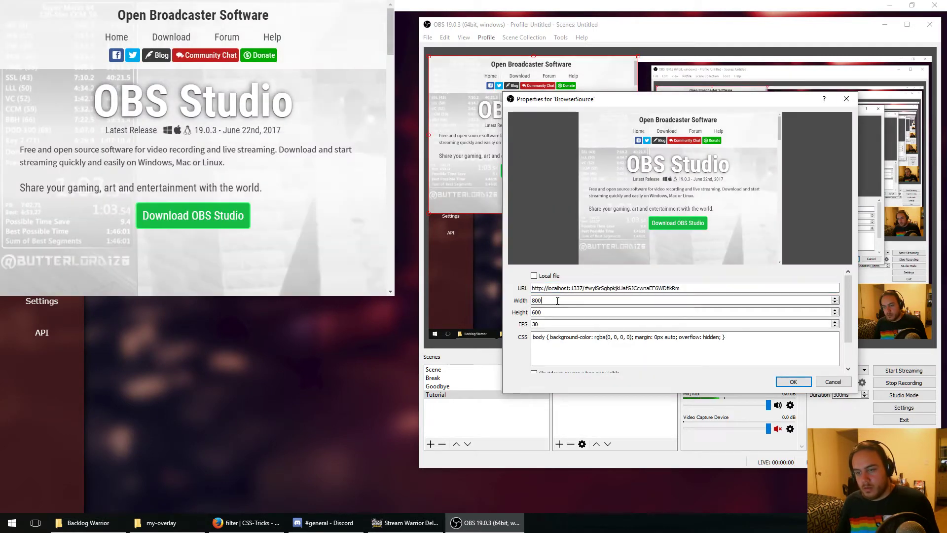
key("ctrl+a")
type("1920")
key("Tab")
type("1080")
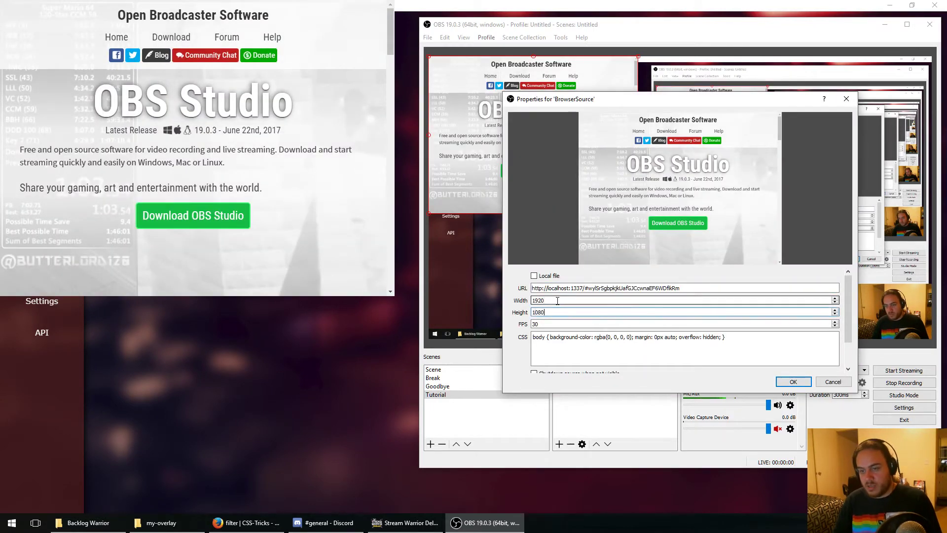
key("Return")
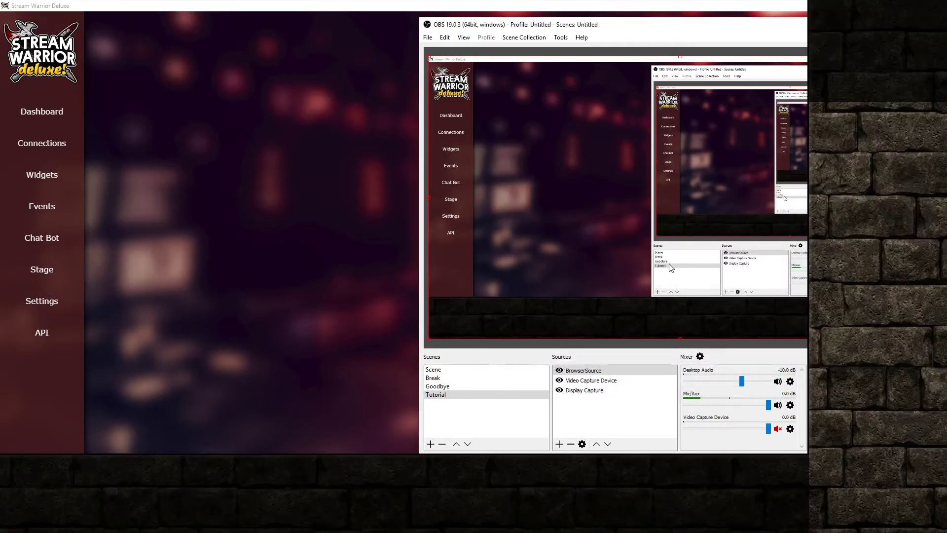
Step: Raise Video Capture Device above the overlay and shrink Display Capture within the brick frame
left_click_drag(592, 380, 592, 390)
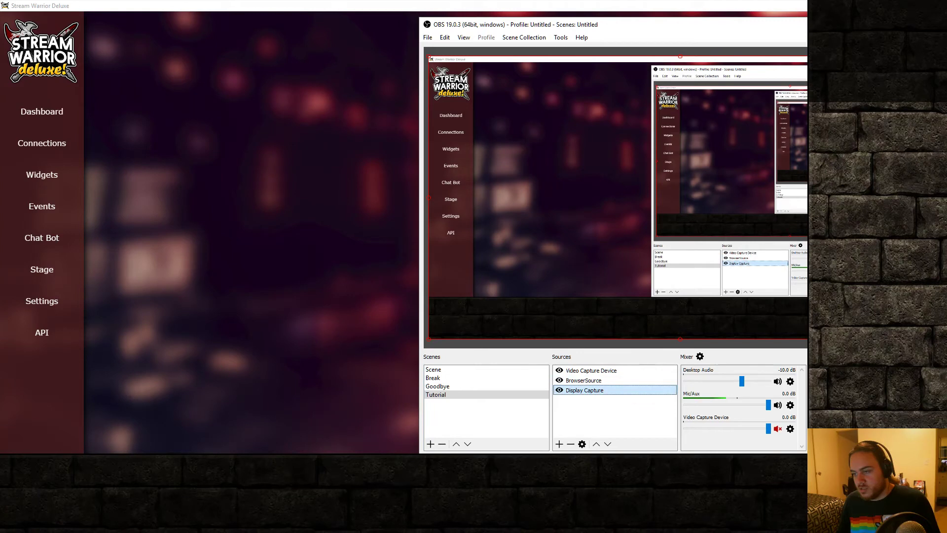
left_click_drag(804, 339, 771, 81)
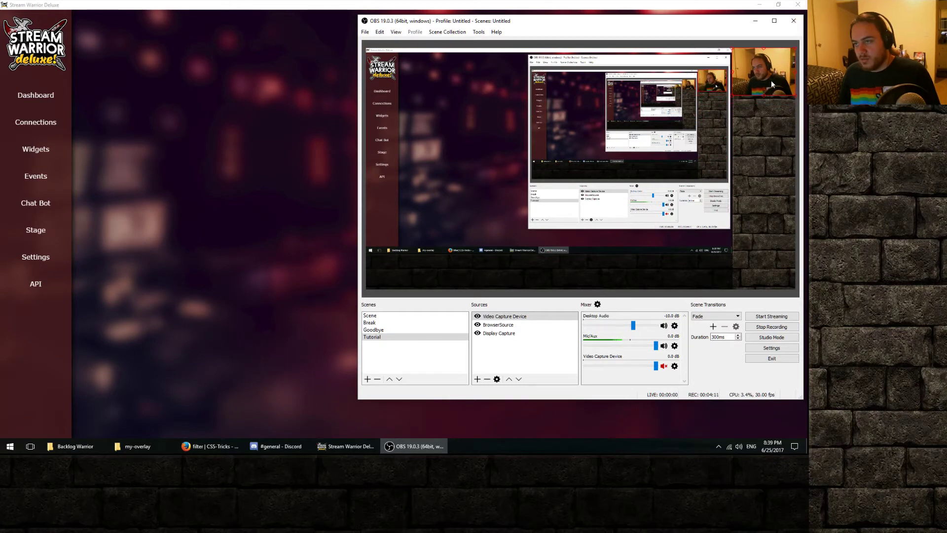
left_click(495, 241)
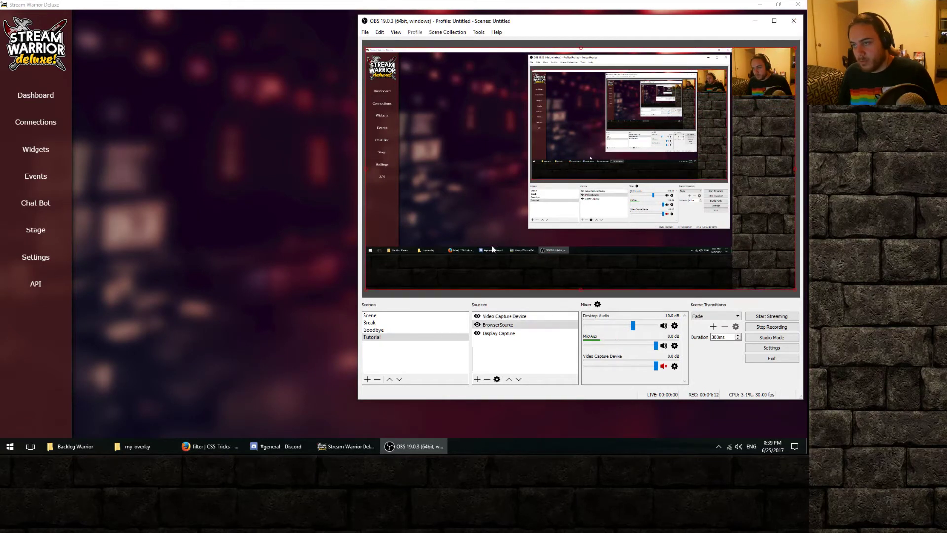
left_click(483, 349)
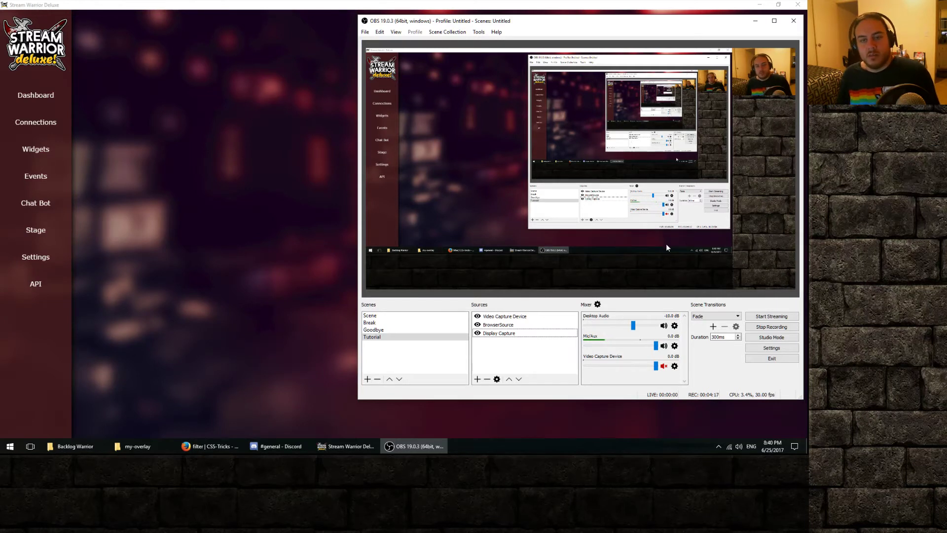
left_click(58, 261)
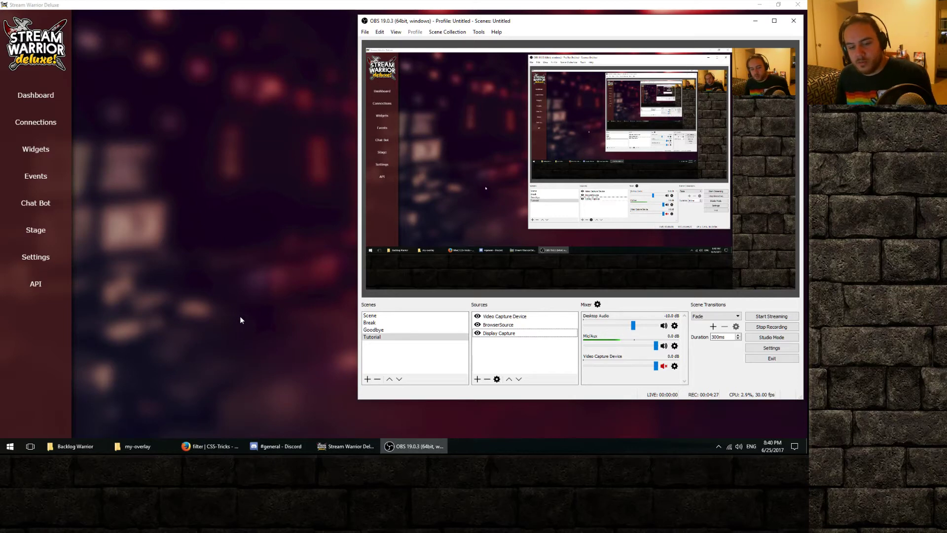
left_click(133, 445)
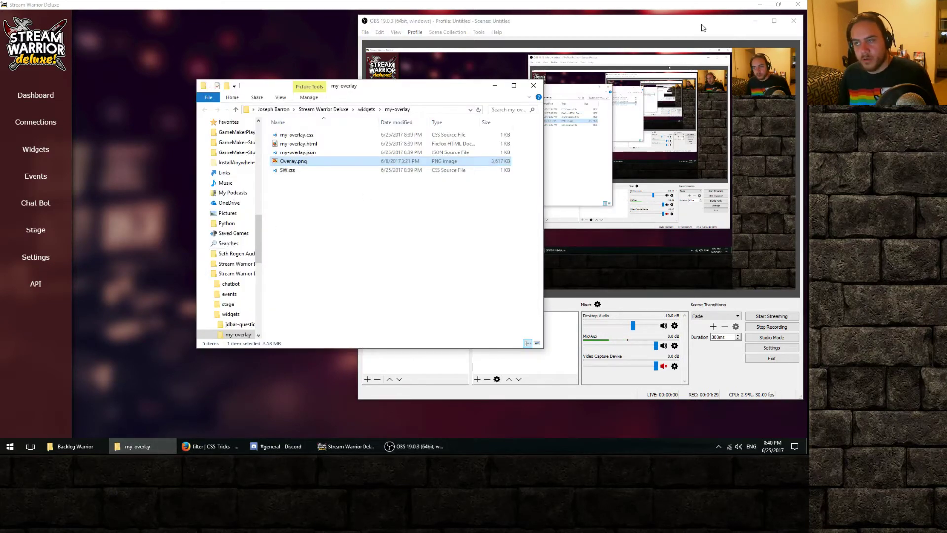
Step: Create a new text document in the my-overlay folder's empty area
left_click(222, 62)
left_click(133, 446)
left_click(339, 204)
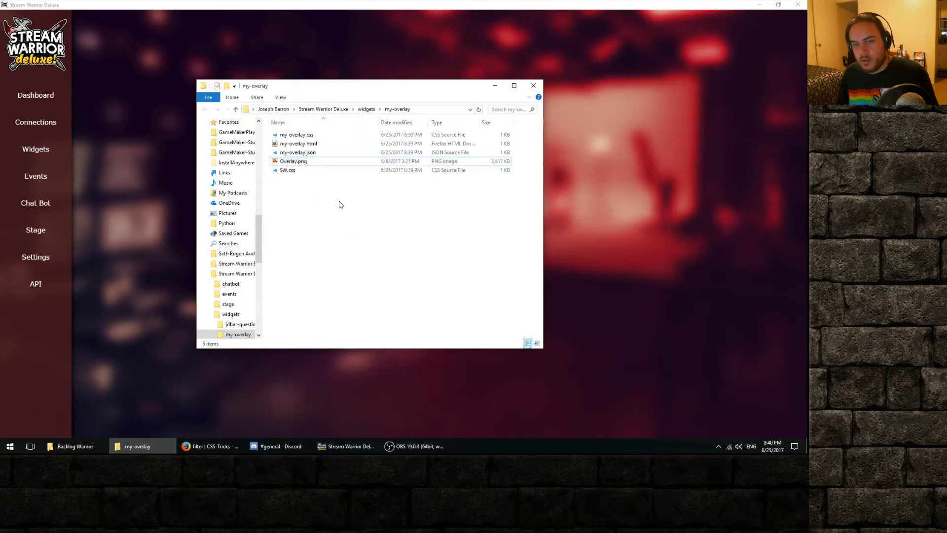
right_click(314, 204)
mouse_move(269, 358)
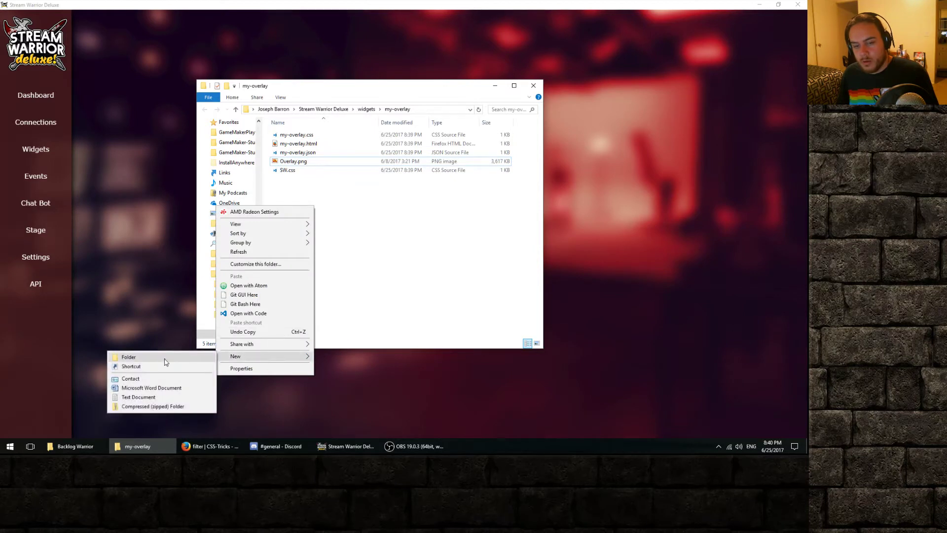
left_click(148, 397)
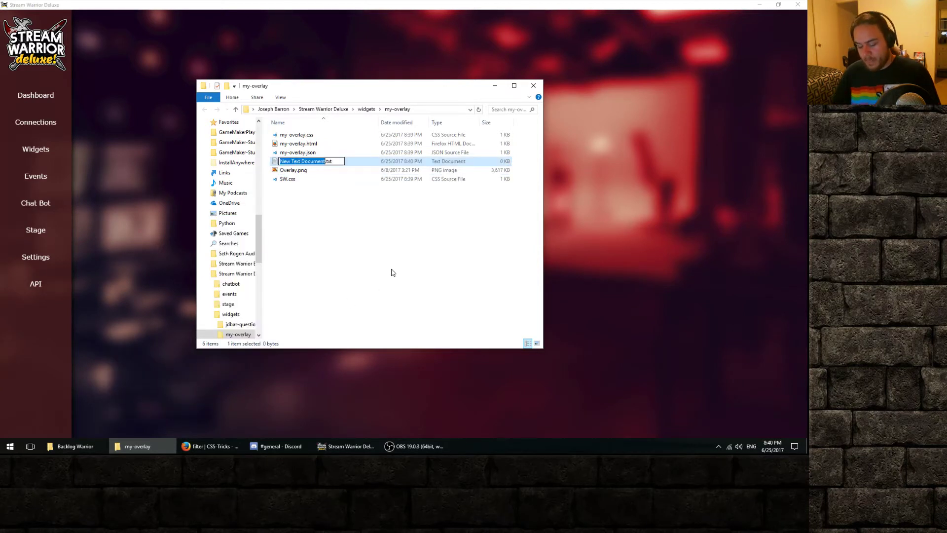
Step: Rename the new file to my-overlay.js, accept the extension change, and open it in Visual Studio Code
type("my-overlay.")
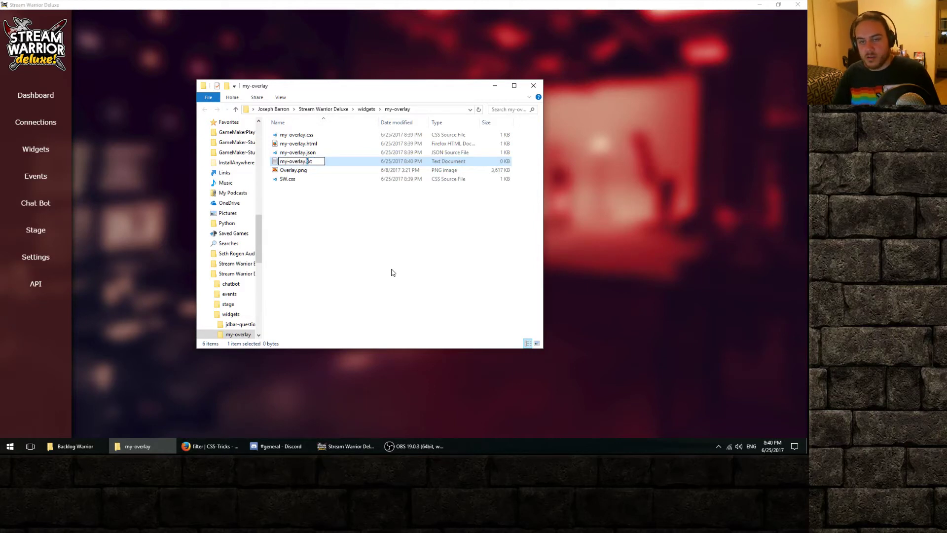
type("j")
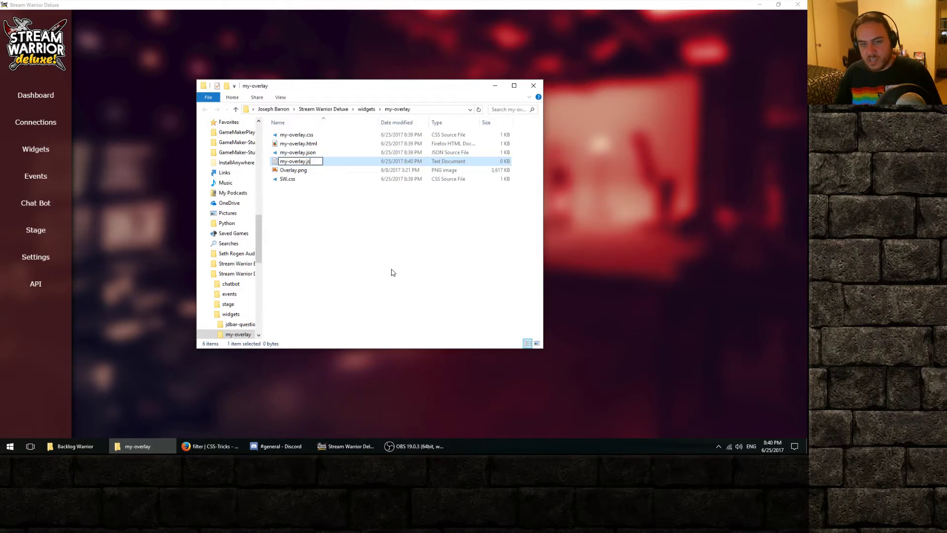
type("s")
key("Return")
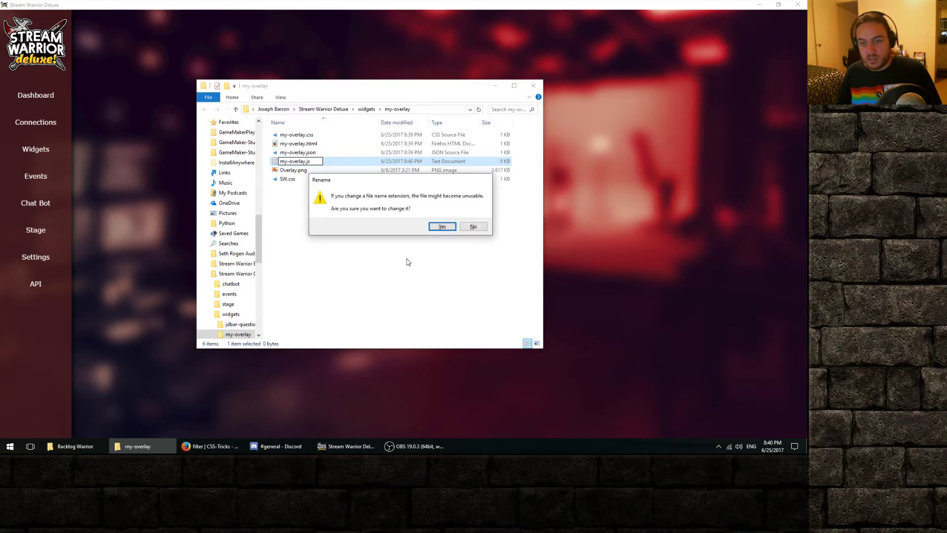
left_click(456, 228)
left_click(309, 155)
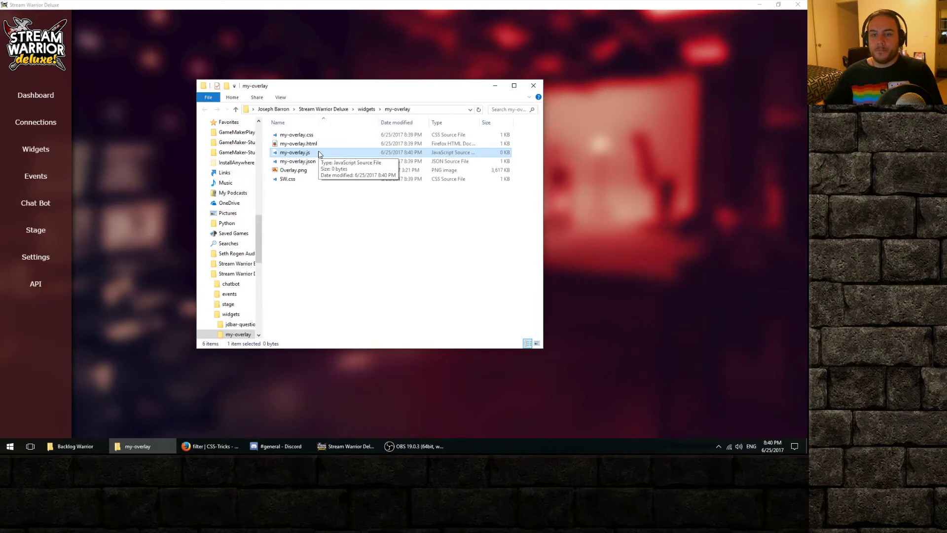
double_click(302, 153)
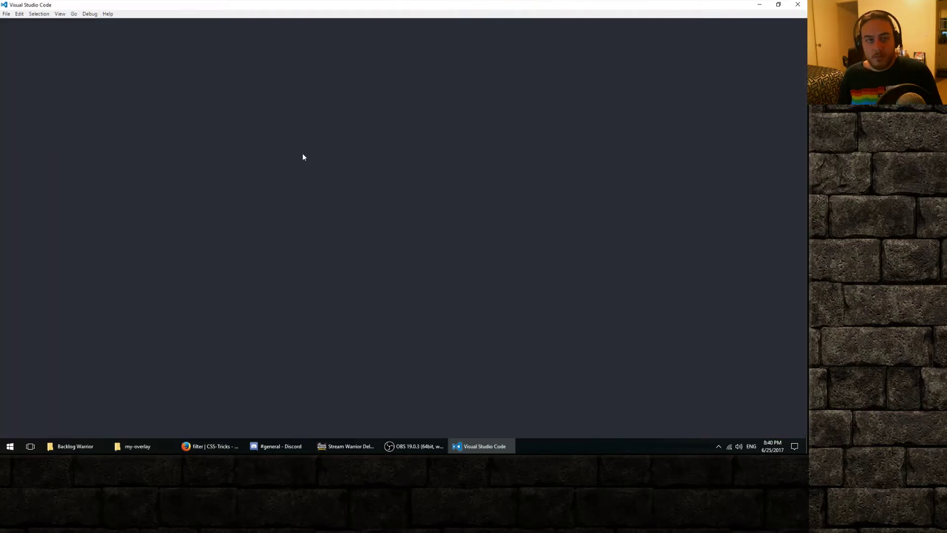